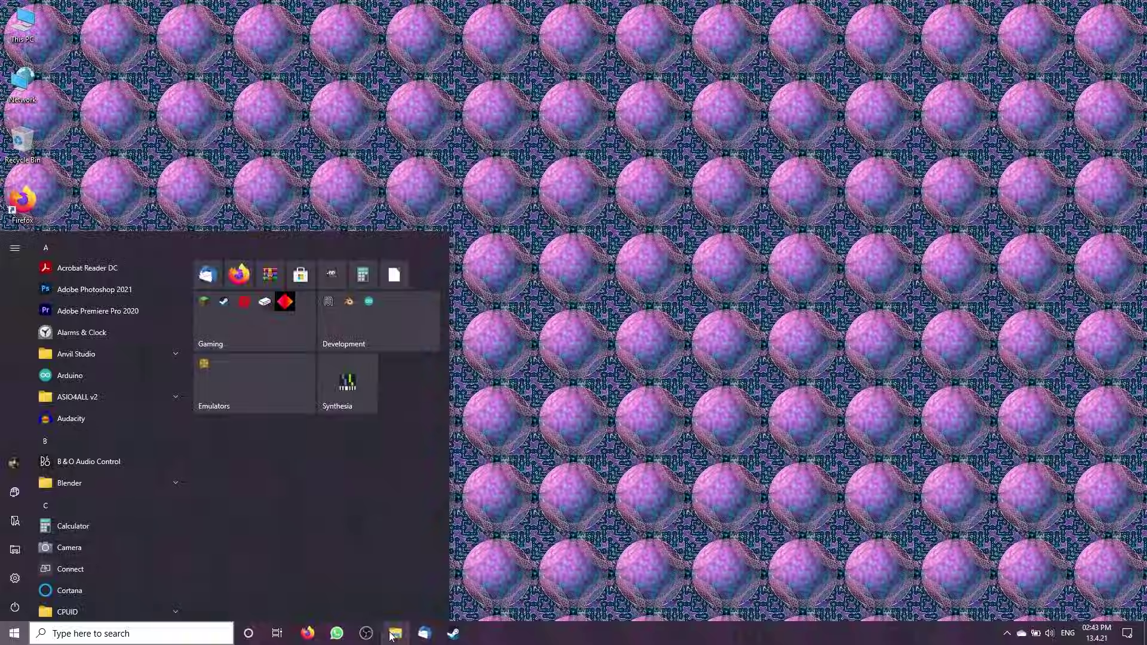
Dismiss the Start menu after the intro card so the Windows desktop shows
click(460, 445)
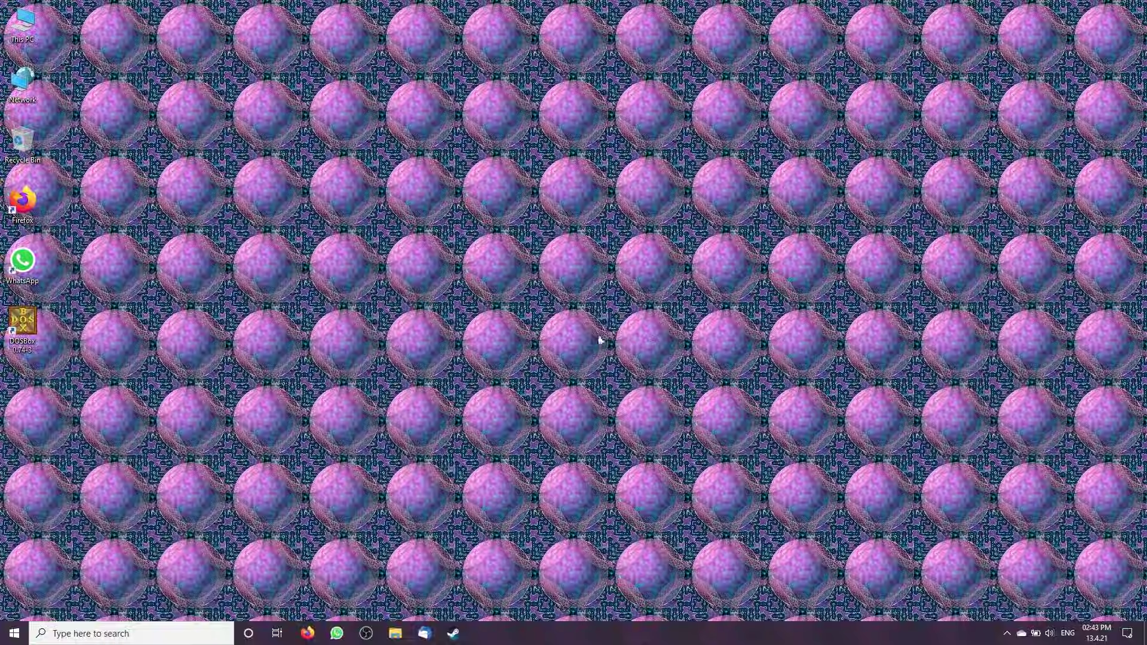
Browse to Steam\steamapps\common\GarrysMod\garrysmod and locate its .vpk archives
key(super+e)
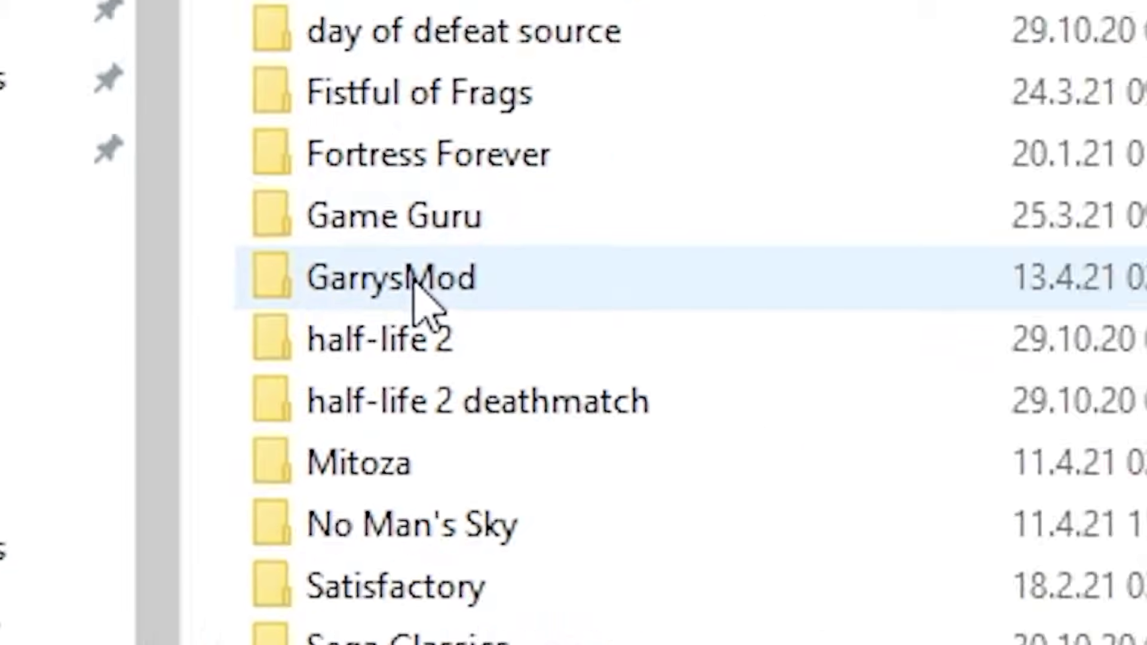
double_click(414, 282)
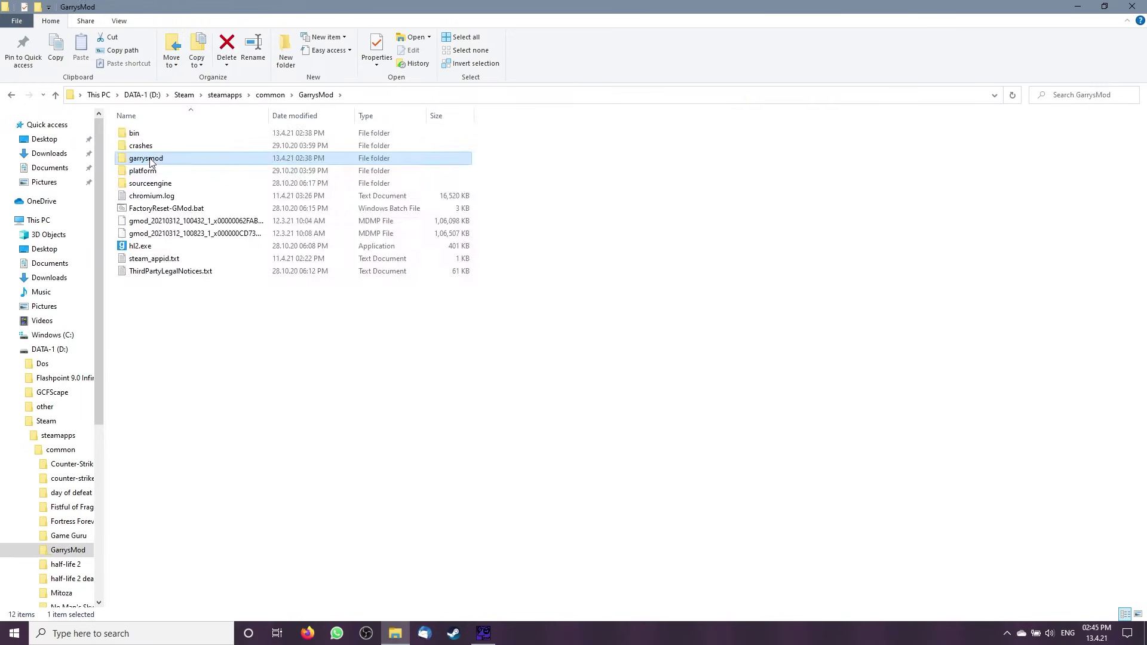
double_click(209, 256)
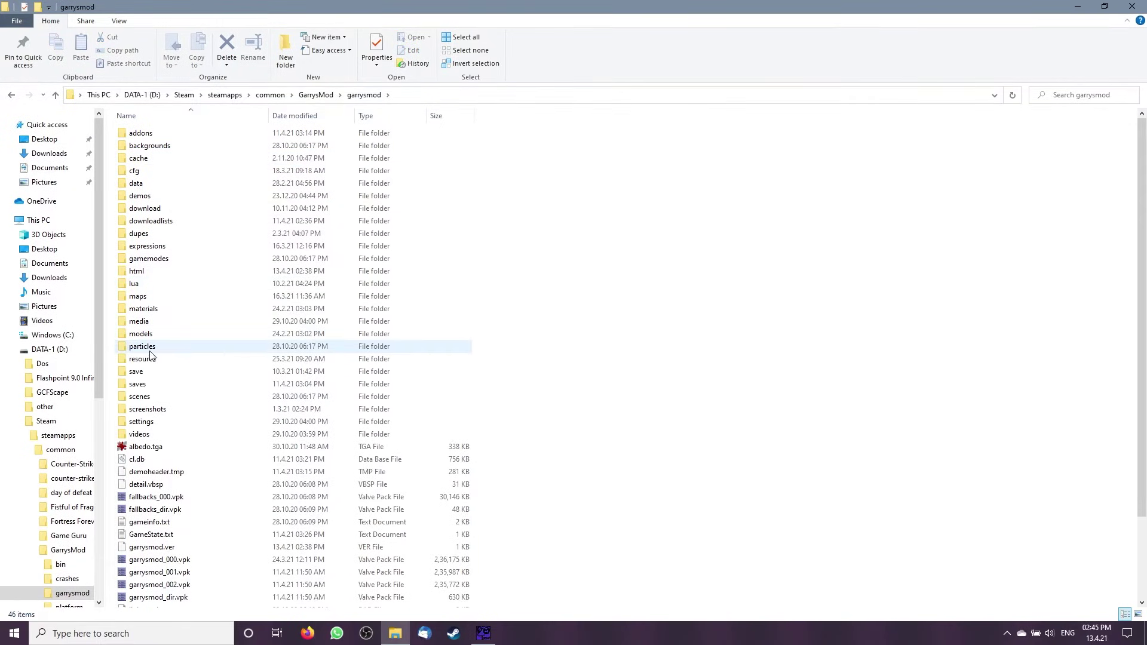
scroll(151, 354, down, 3)
click(145, 302)
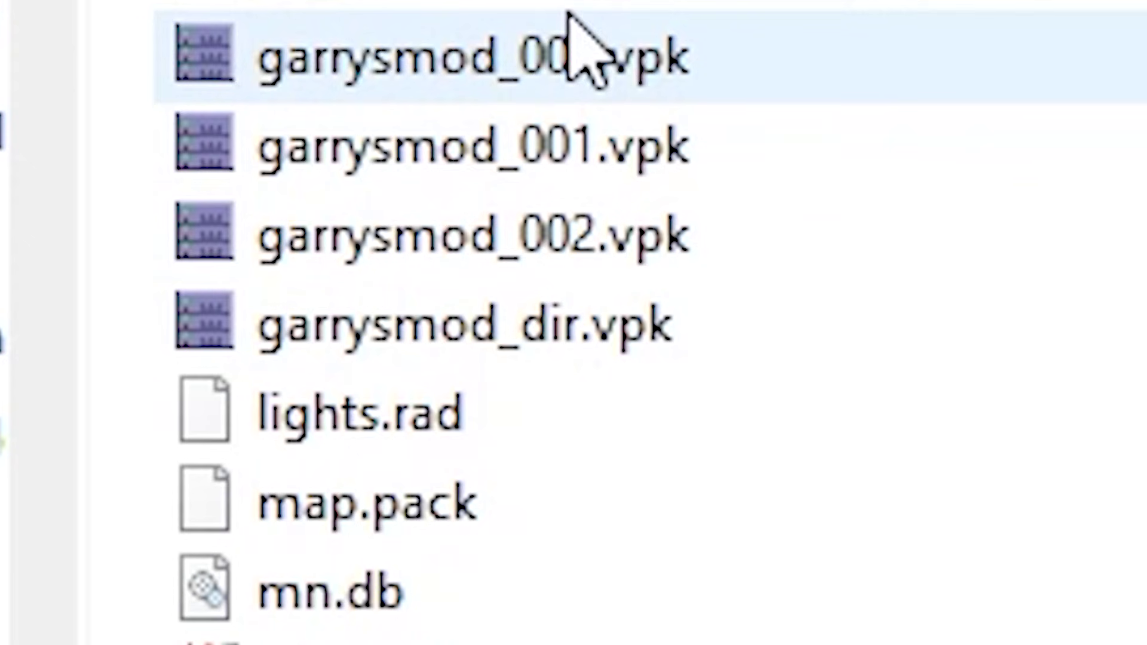
click(130, 488)
Open garrysmod_dir.vpk in GCFScape and select burger.mdl and hotdog.mdl under models > food
double_click(442, 334)
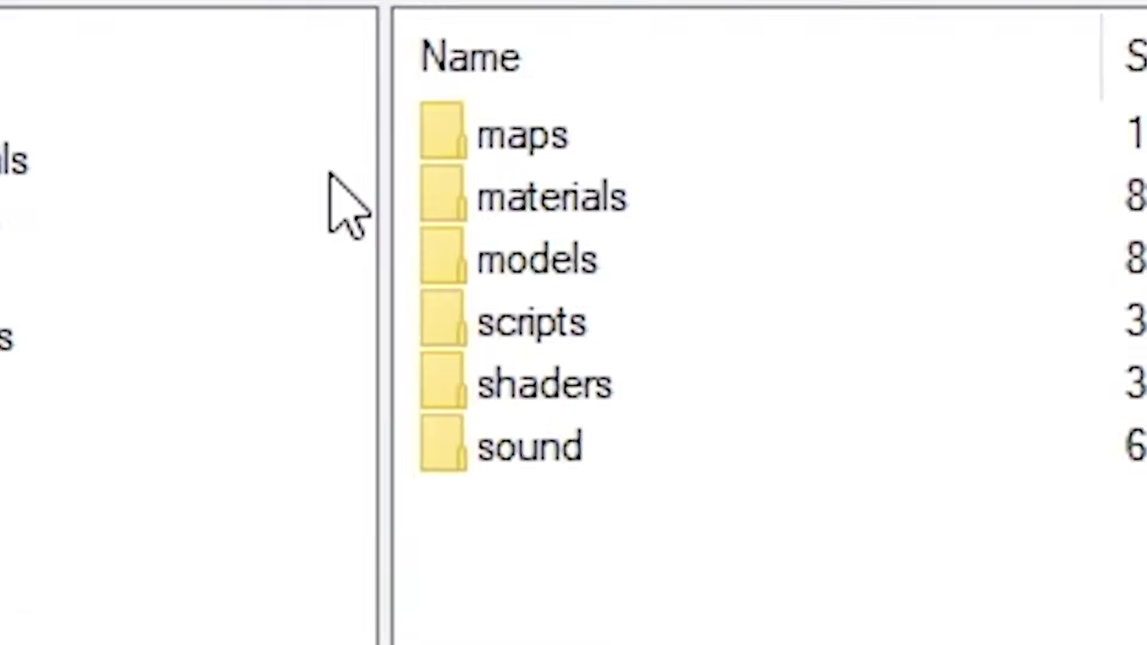
double_click(515, 194)
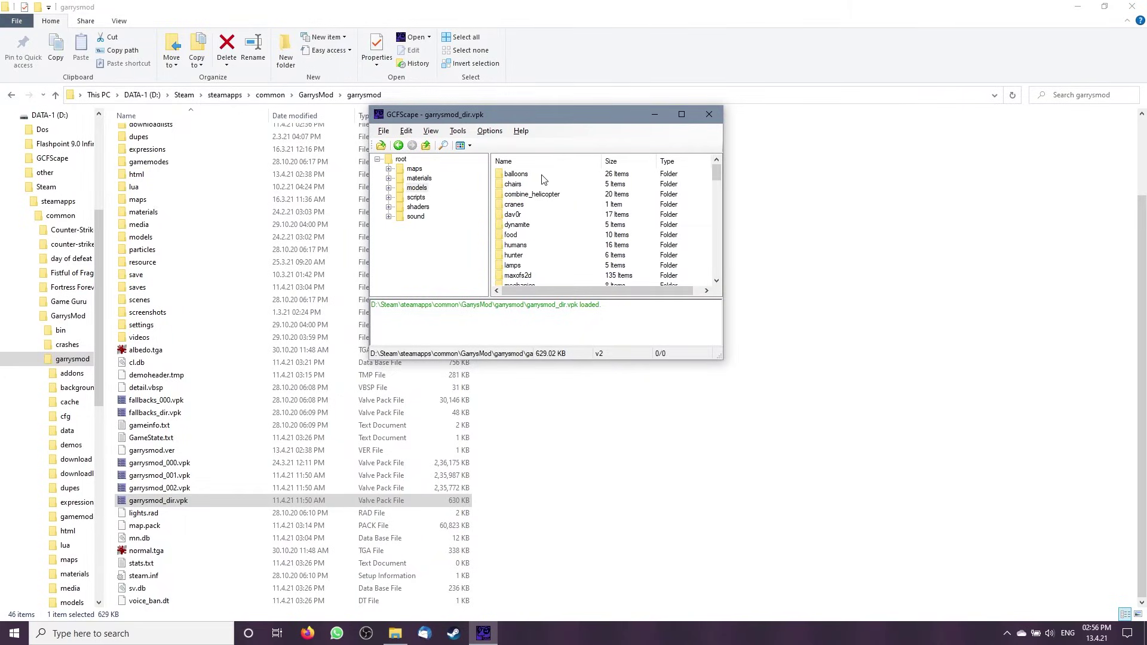
double_click(511, 235)
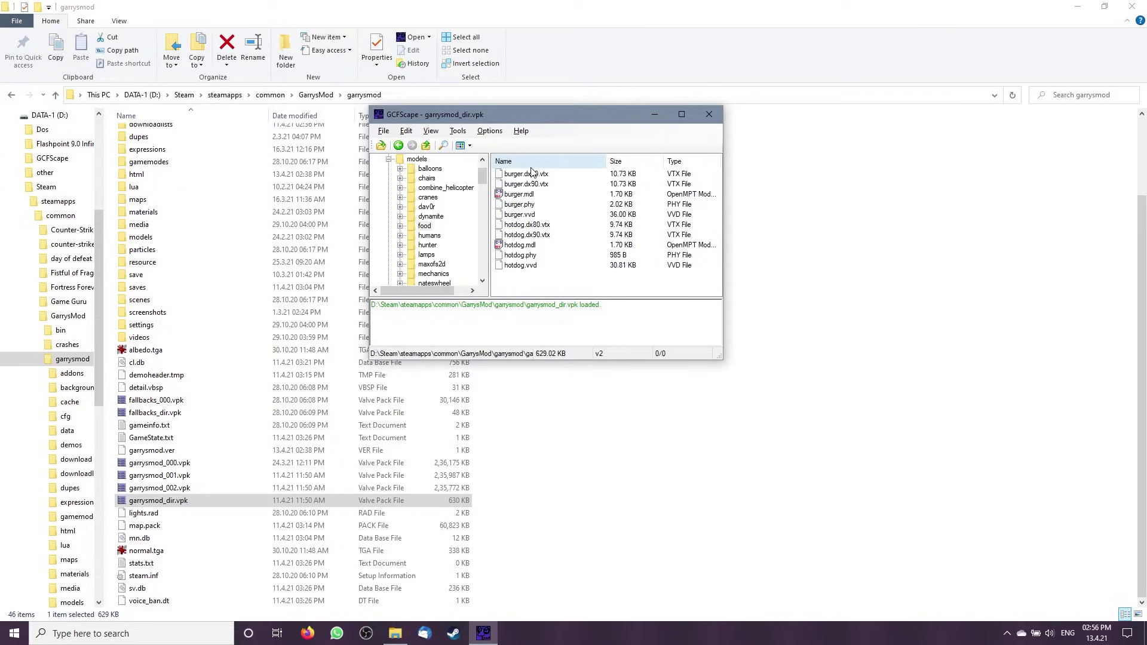
click(529, 196)
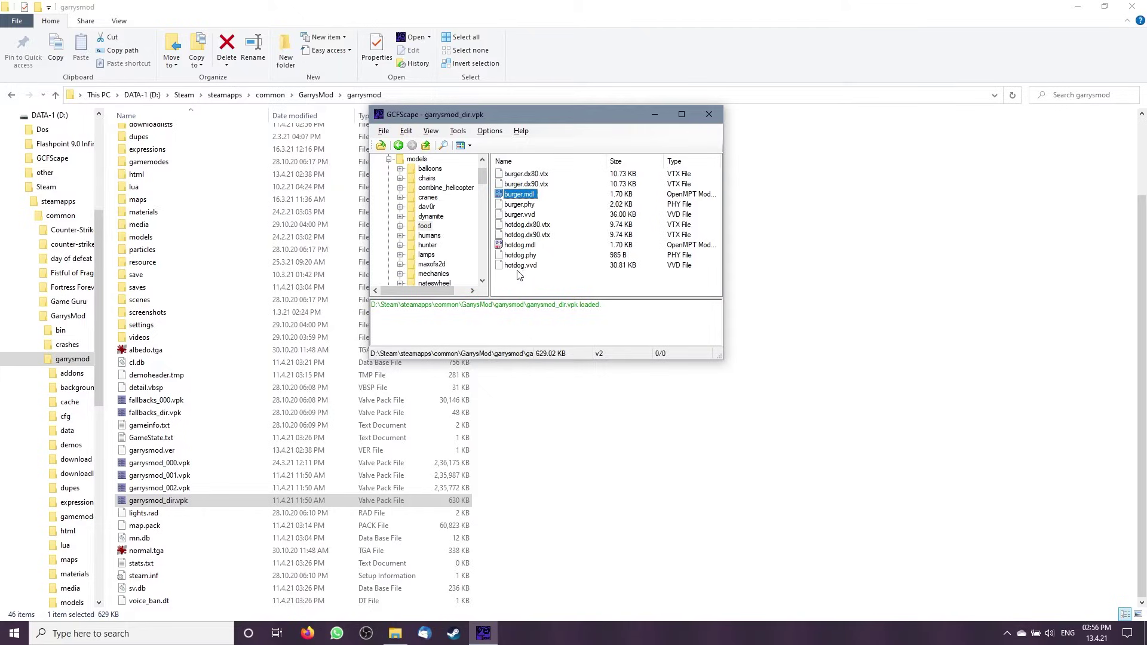
drag(519, 282, 525, 186)
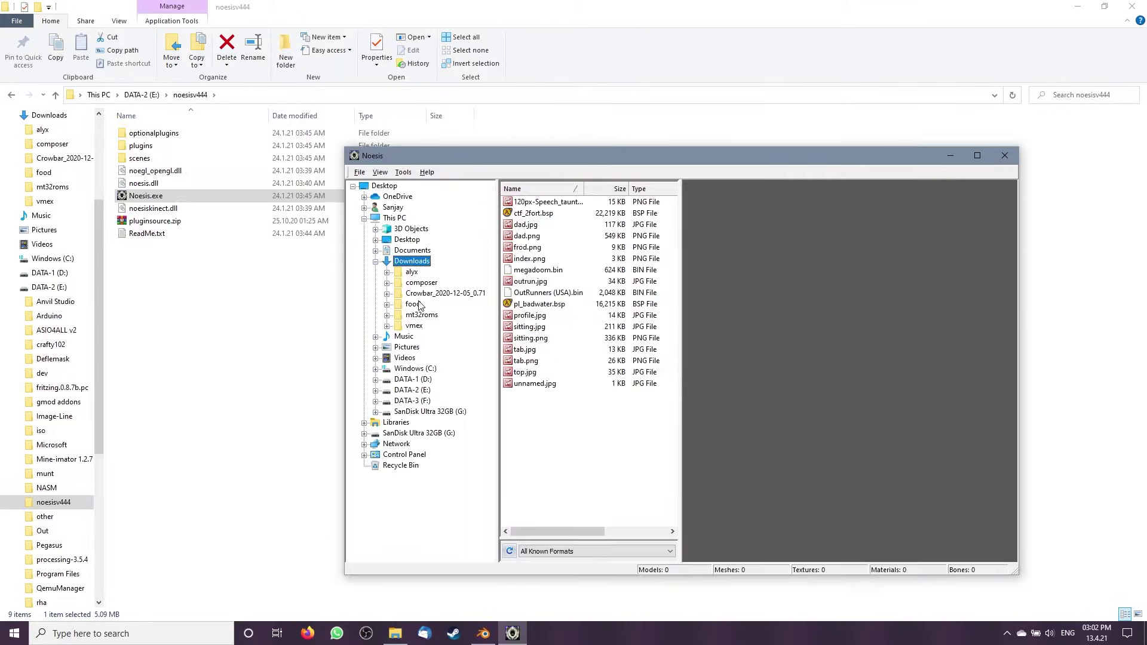
click(414, 304)
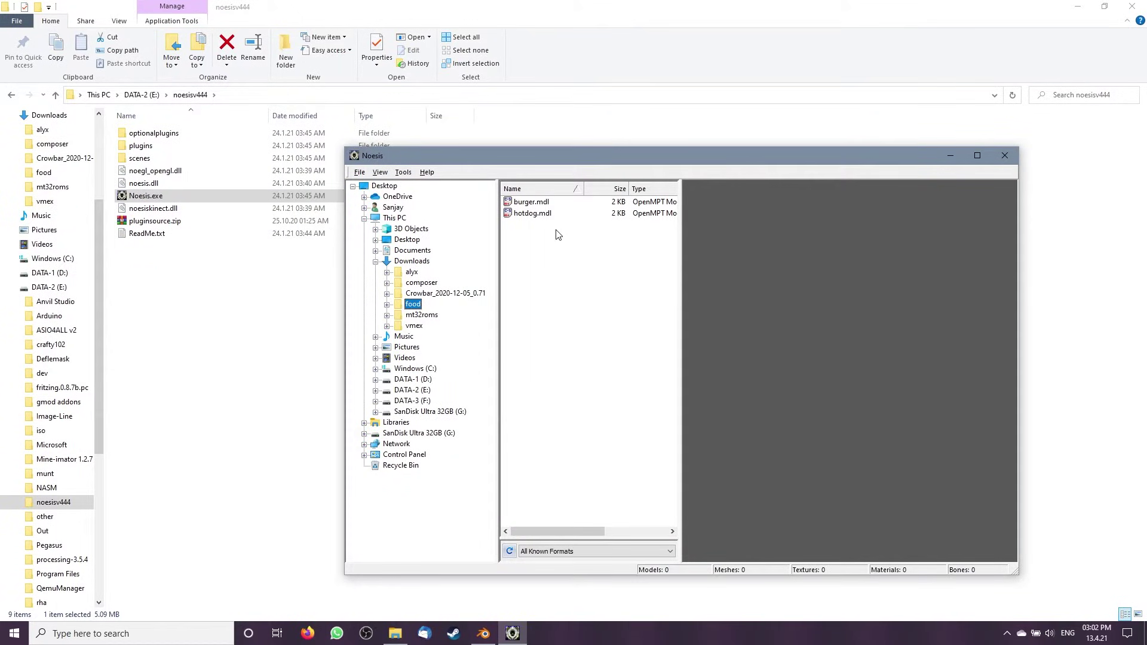
Preview burger.mdl in Noesis, then export hotdog.mdl as hotdog.fbx in Autodesk FBX format
click(527, 203)
drag(959, 412, 958, 365)
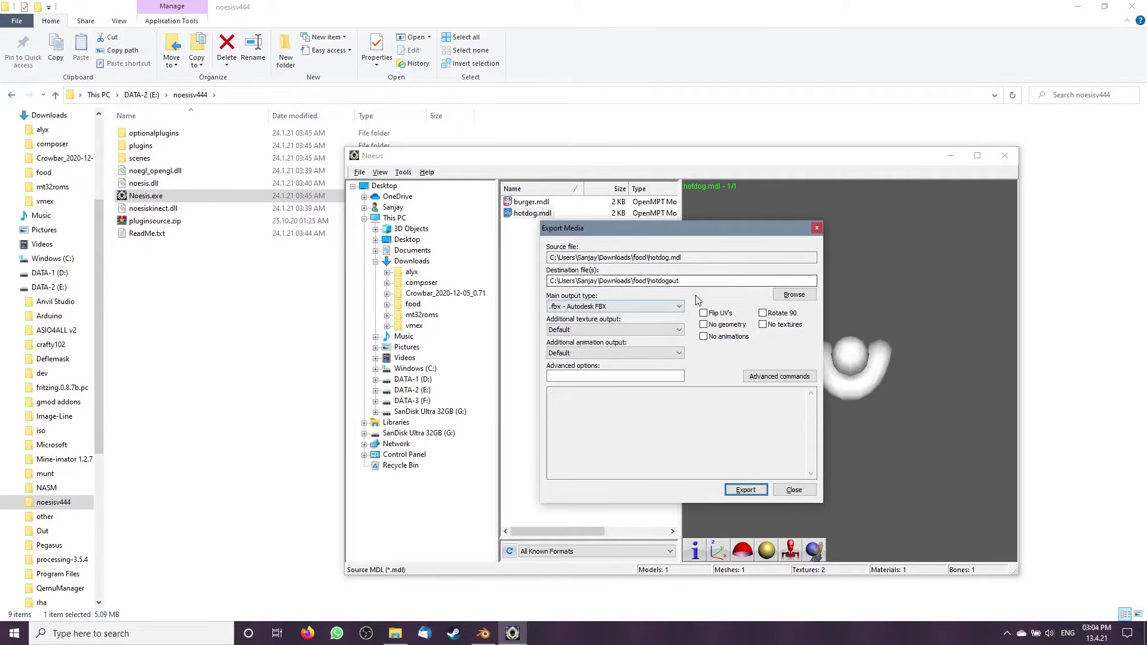
click(694, 278)
click(753, 492)
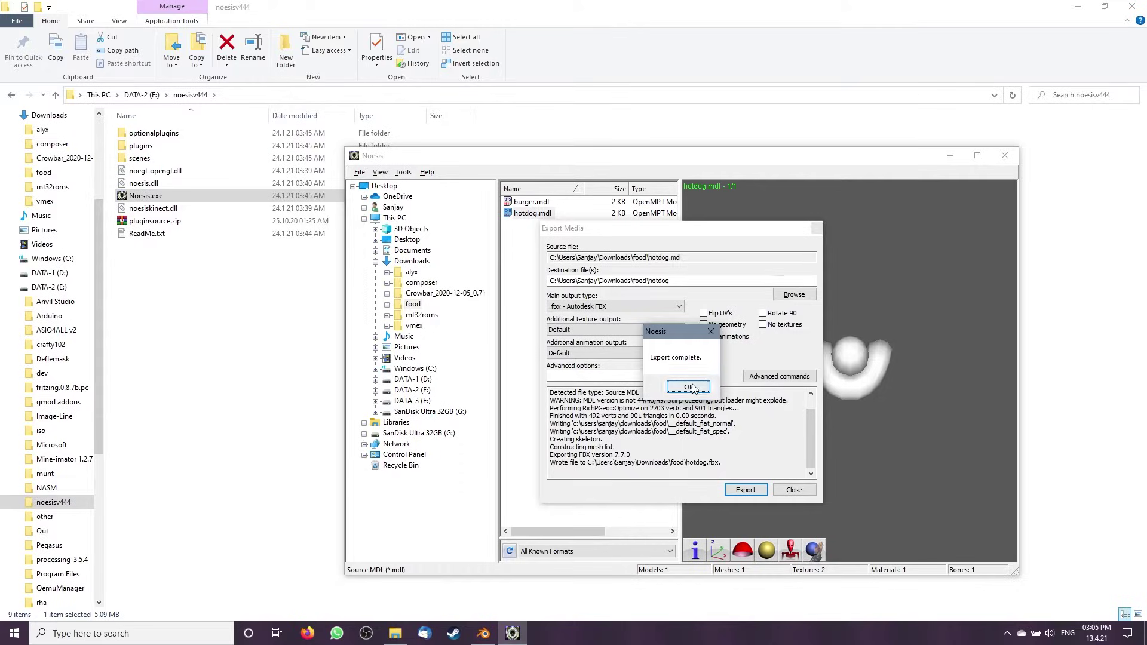
click(696, 386)
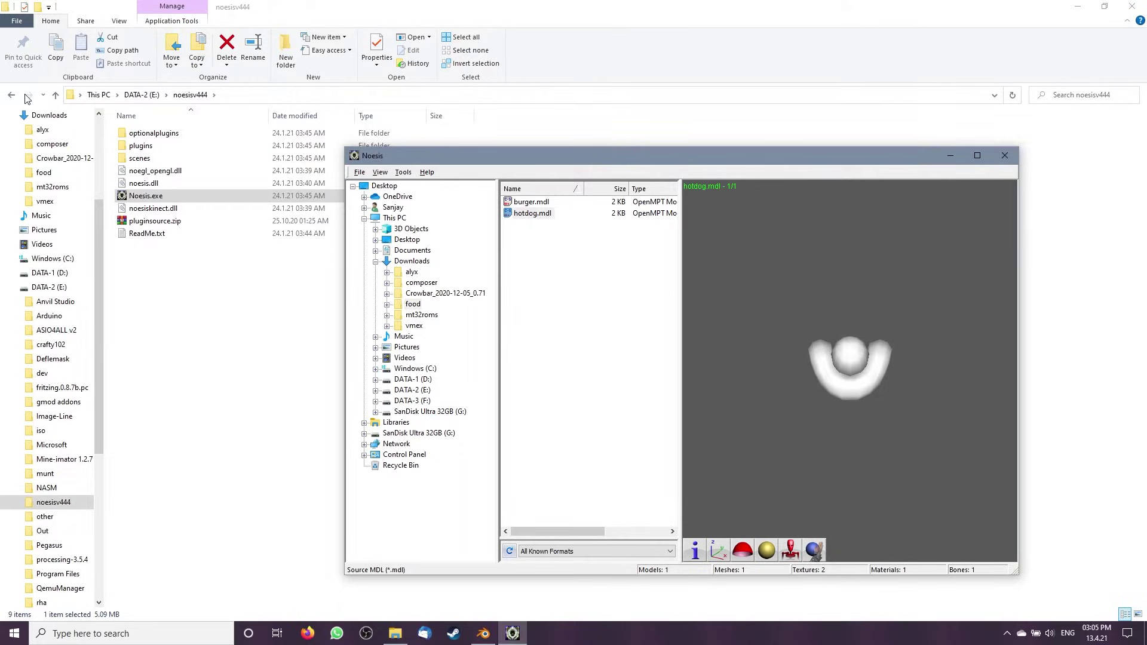
click(28, 96)
Delete the .mdl, .phy, .vvd and .vtx files, leaving only burger.fbx and hotdog.fbx
drag(517, 169, 404, 219)
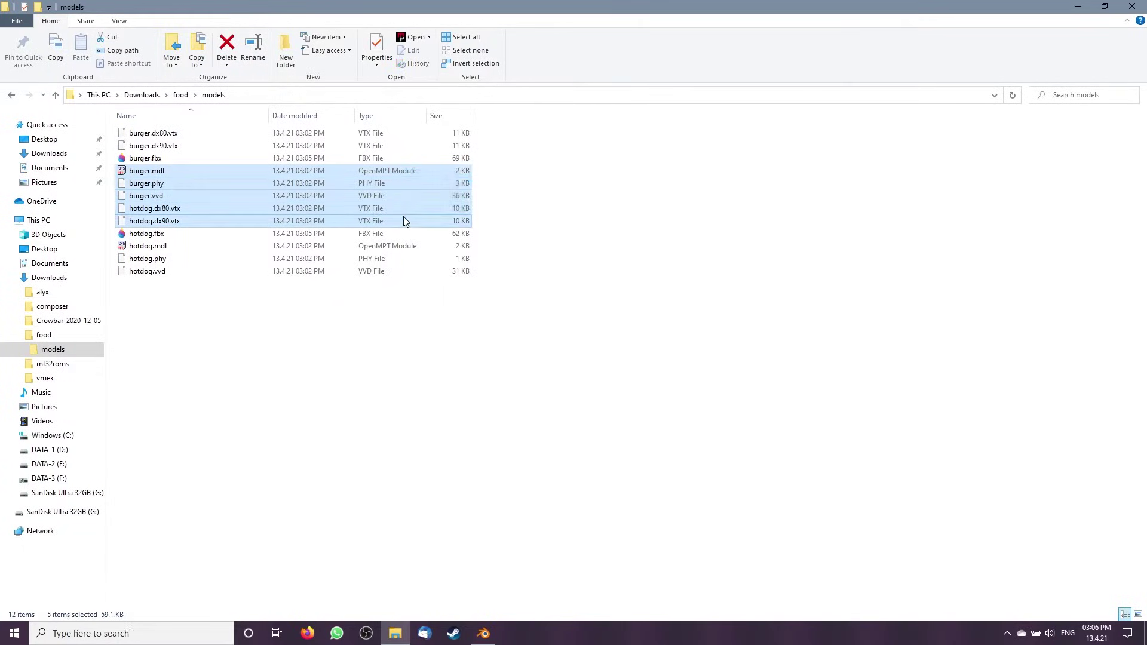
key(Delete)
drag(496, 179, 409, 235)
key(Delete)
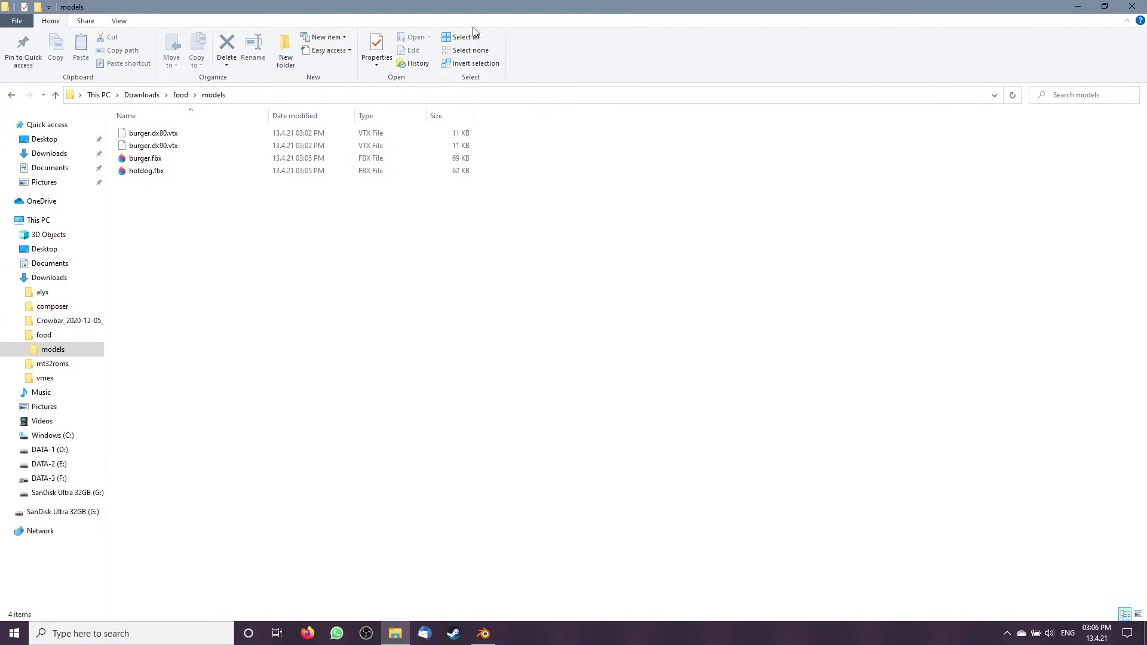
drag(494, 133, 449, 150)
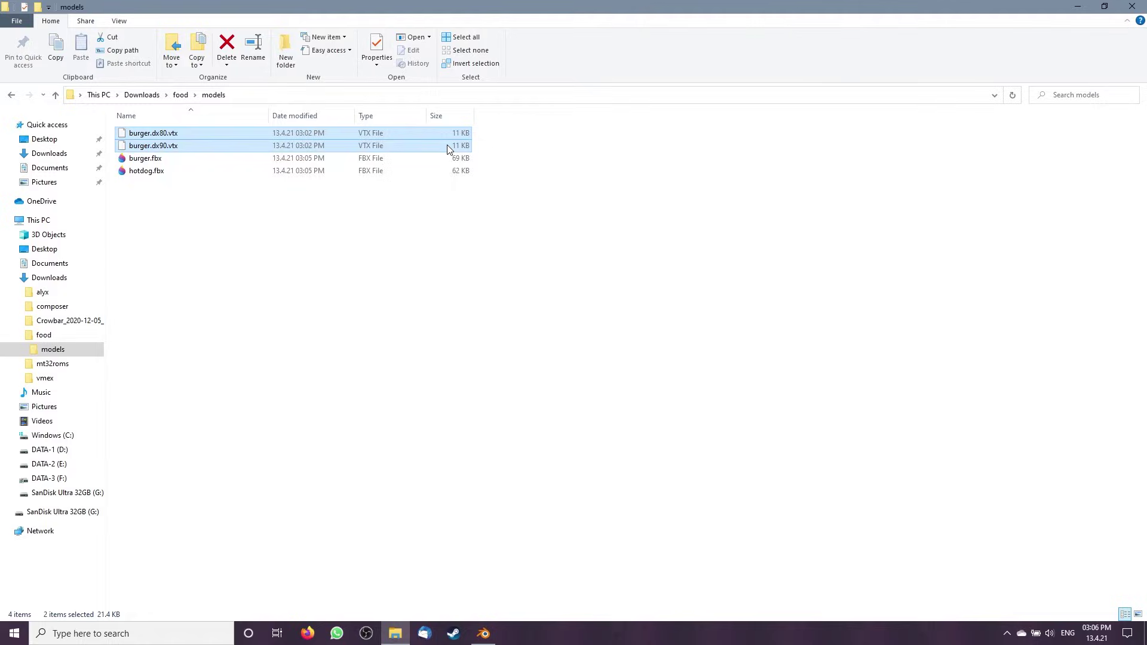
key(Delete)
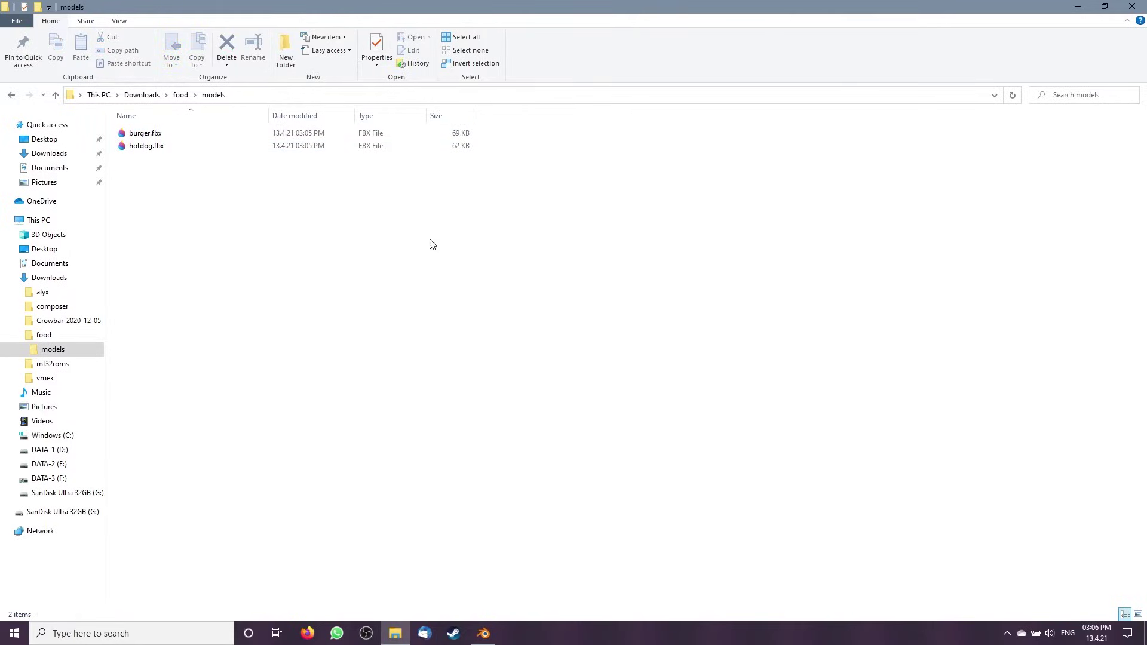
double_click(275, 134)
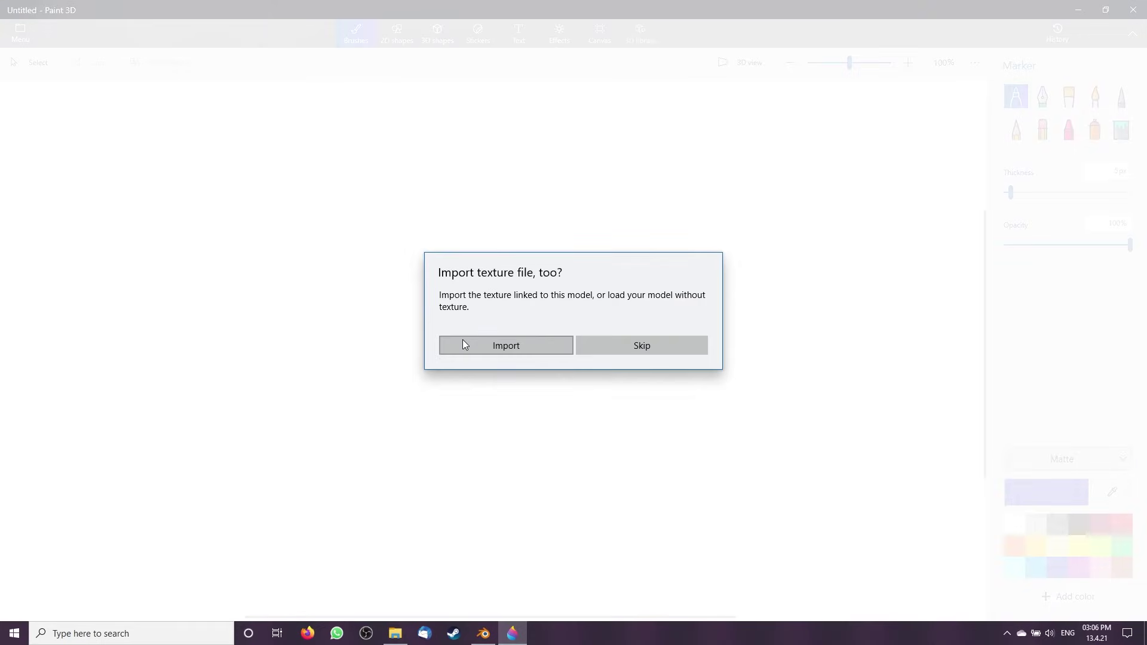
Load burger.fbx in Paint 3D without its texture, undo test strokes, and rotate the model
click(666, 350)
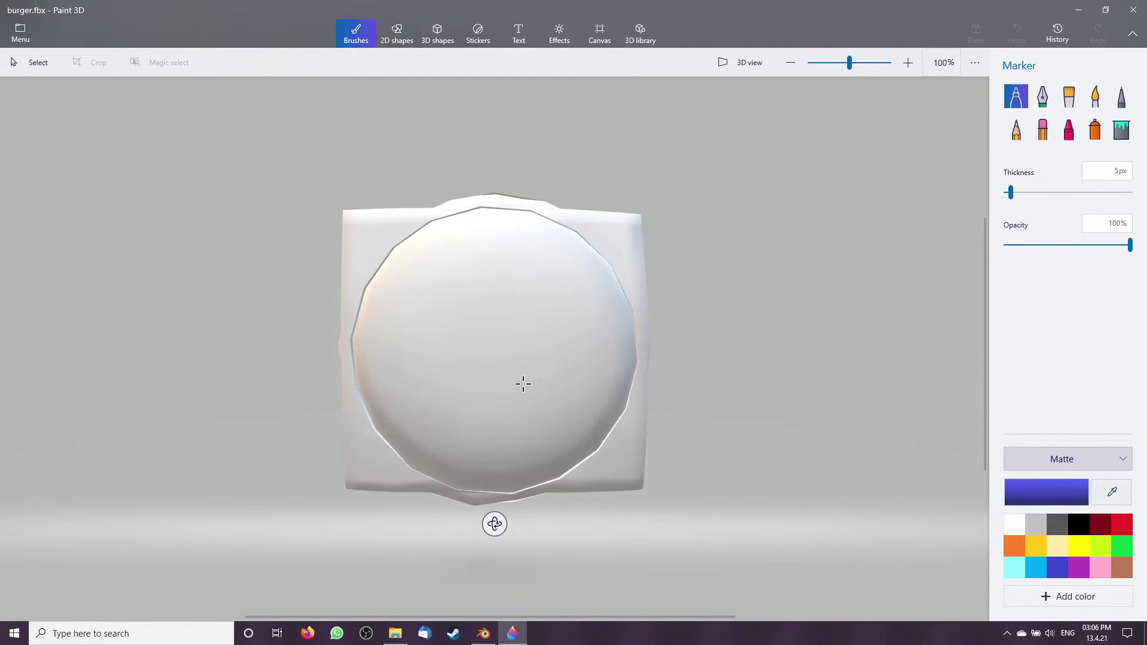
drag(523, 384, 608, 340)
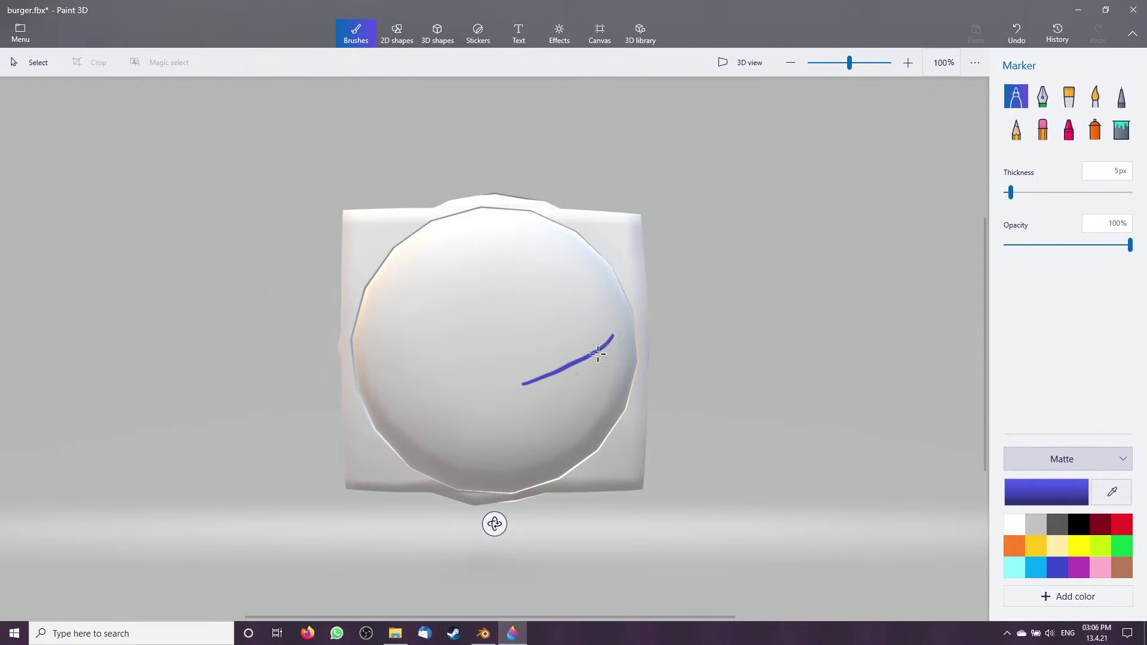
key(ctrl+z)
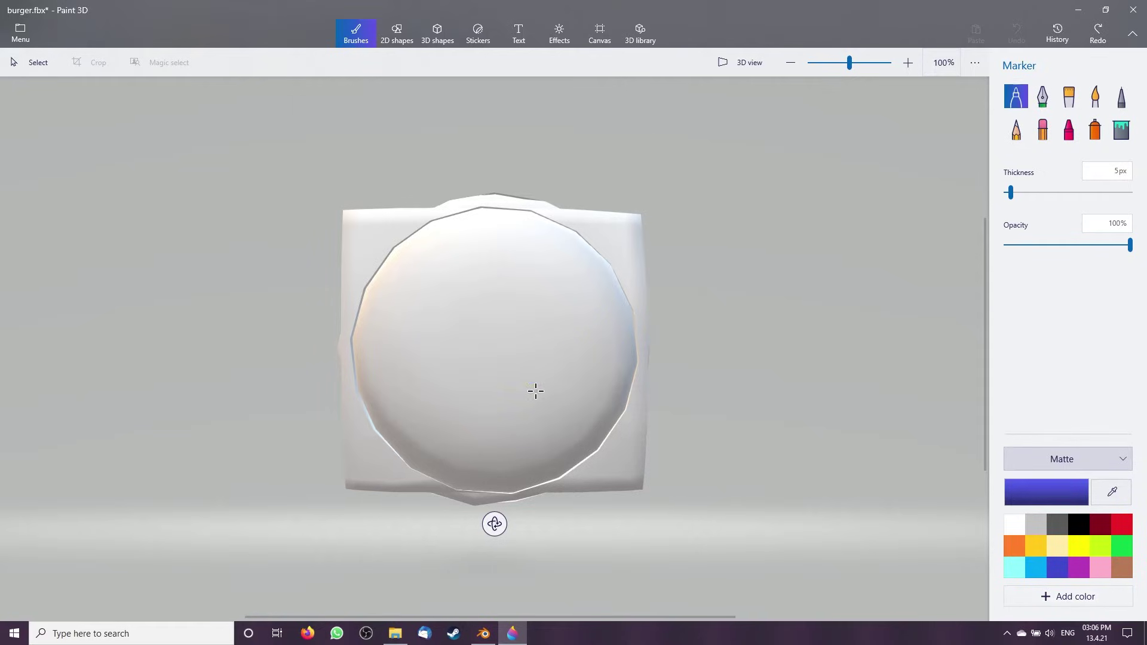
click(747, 63)
mouse_move(624, 310)
mouse_down()
mouse_move(666, 366)
mouse_move(663, 343)
mouse_up()
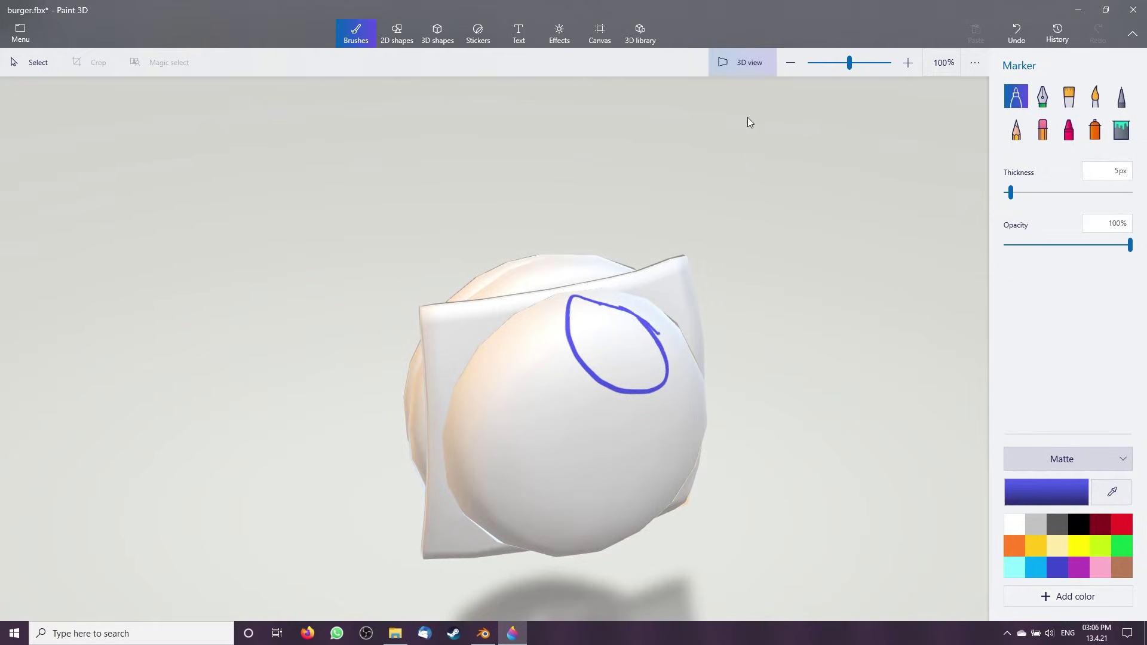
key(ctrl+z)
click(751, 64)
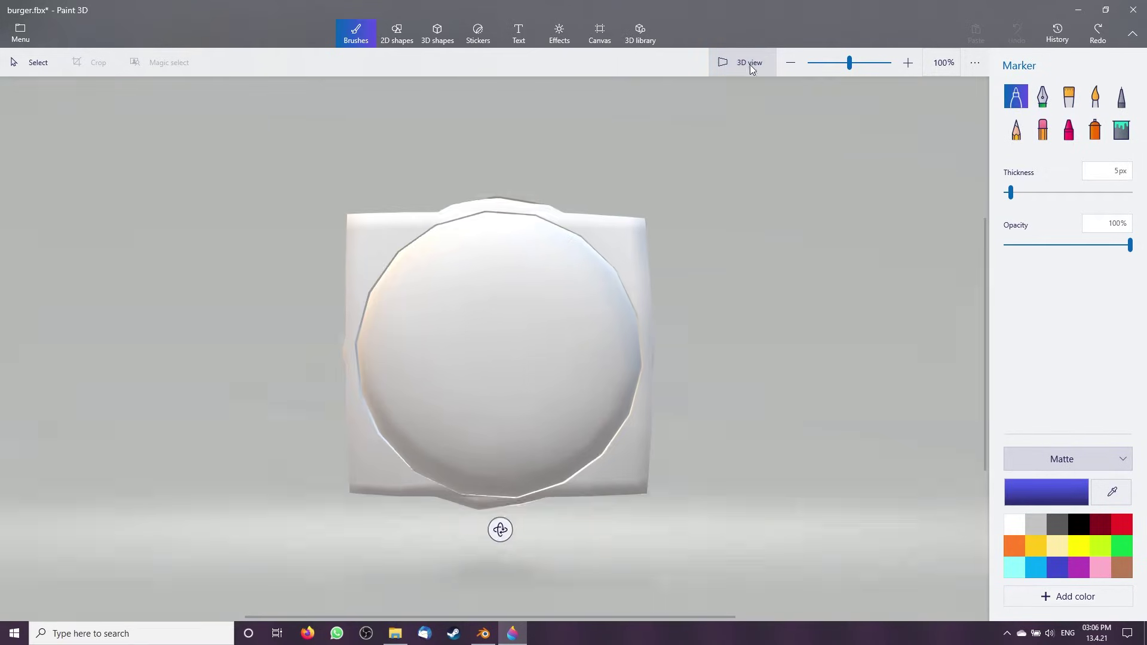
drag(495, 524, 563, 352)
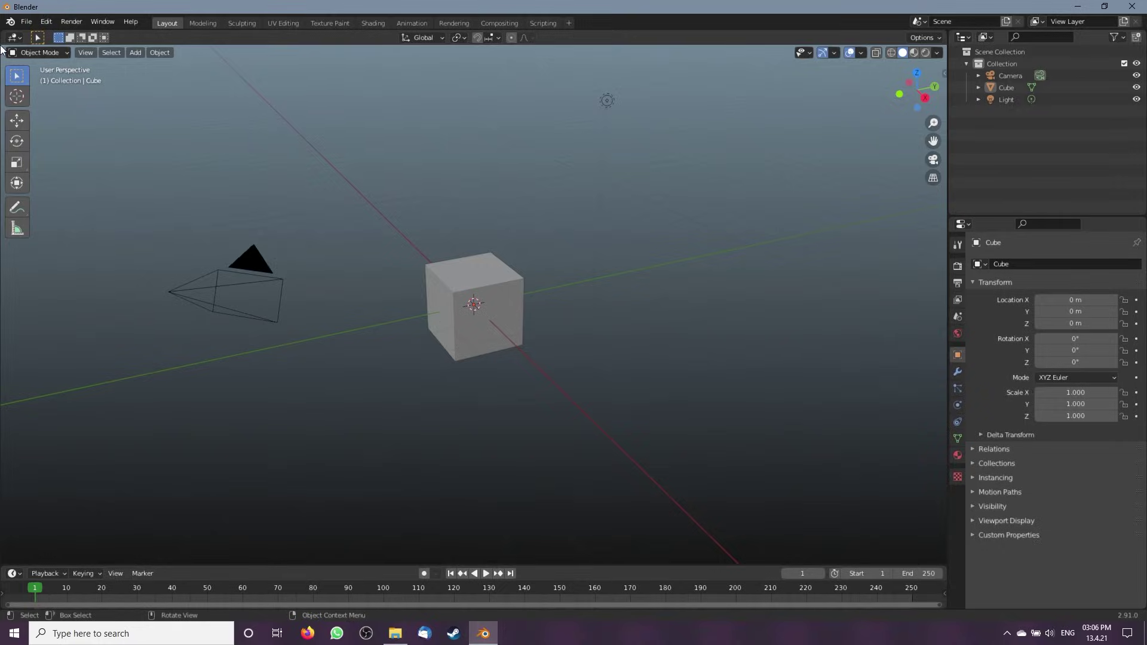
Delete the default cube and import burger.fbx via File > Import > FBX
click(478, 287)
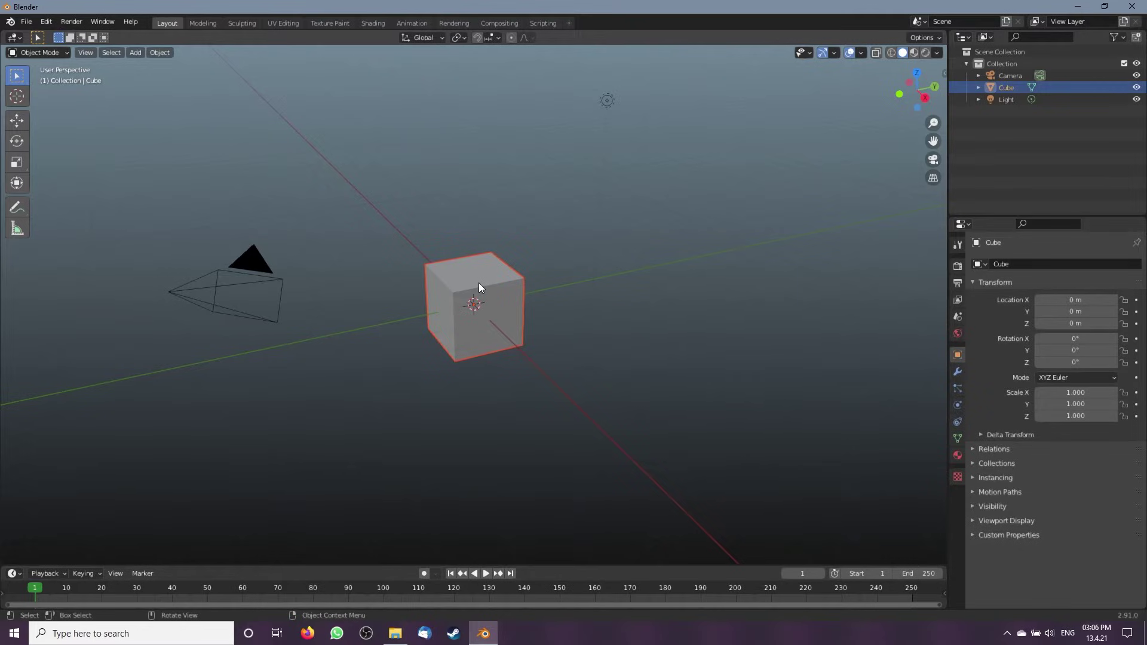
key(Delete)
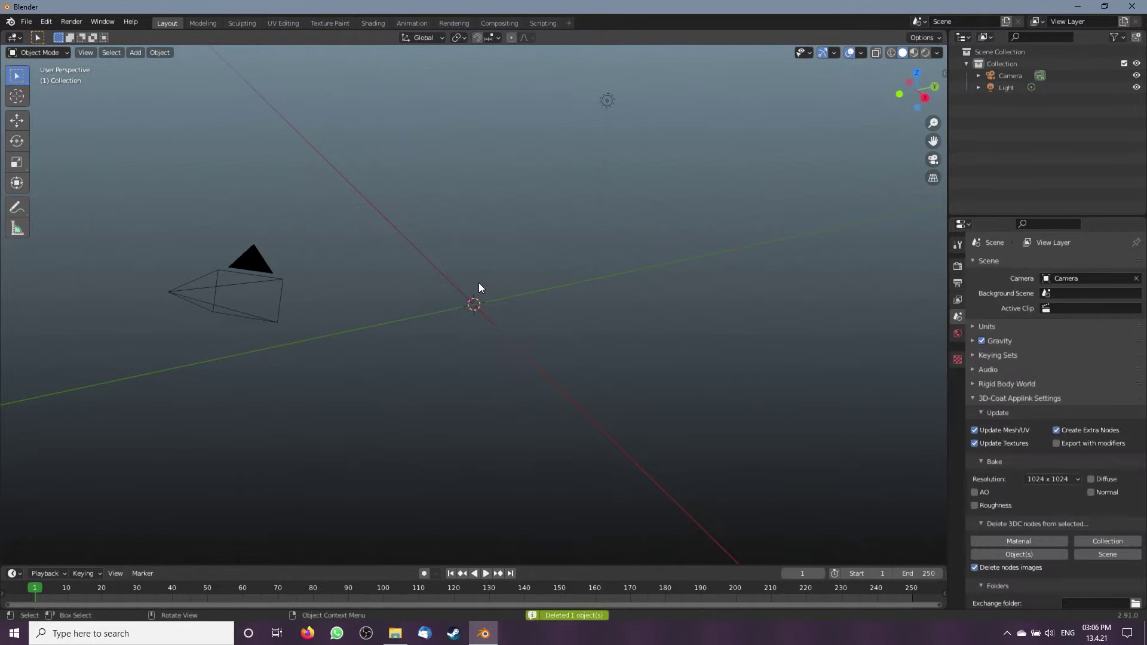
click(27, 22)
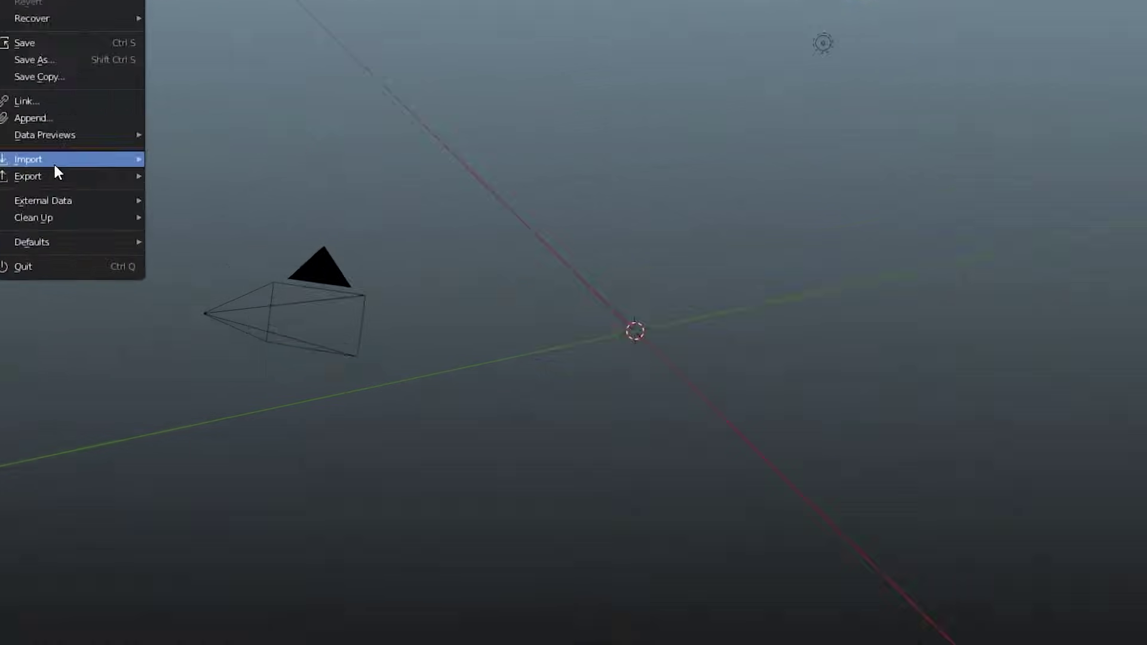
mouse_move(55, 165)
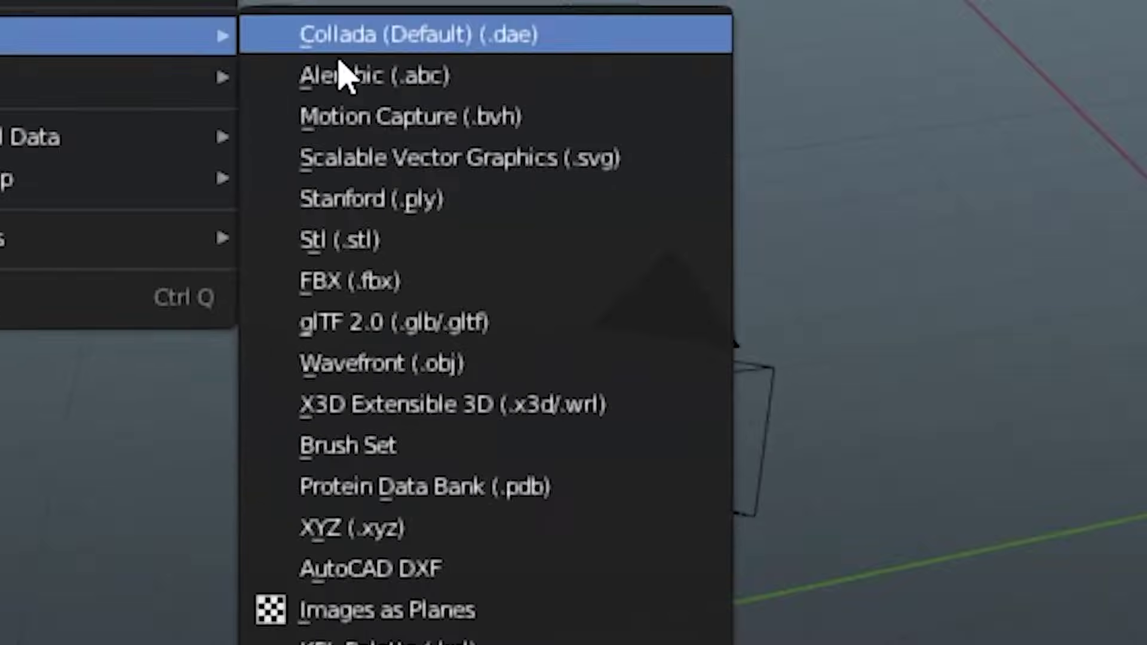
click(179, 259)
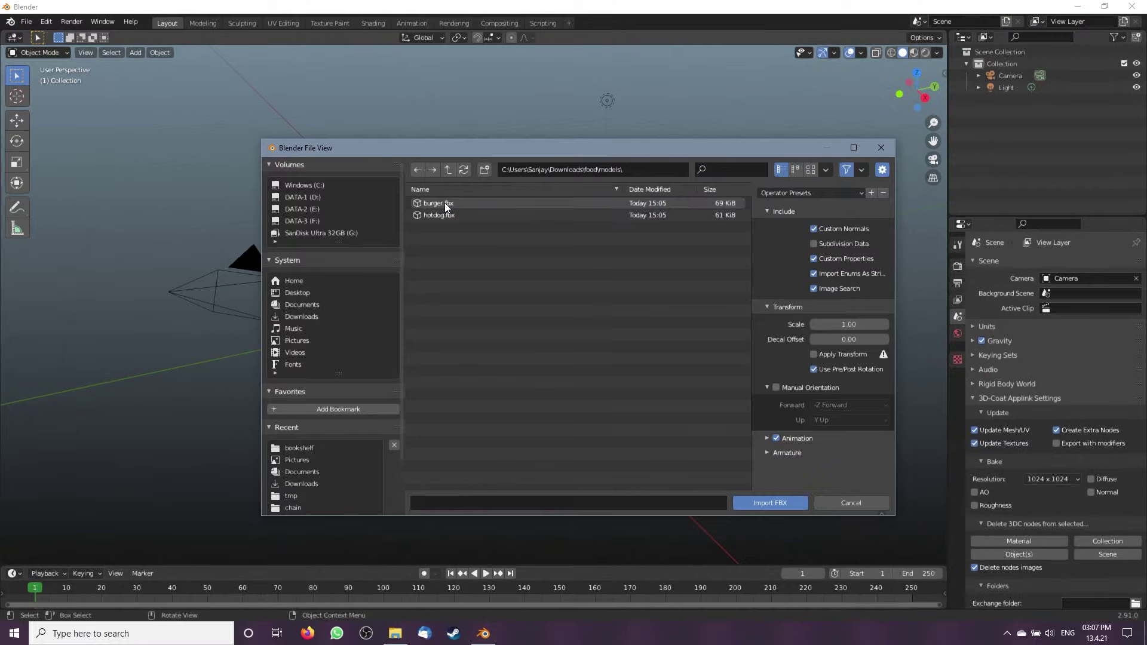
double_click(445, 204)
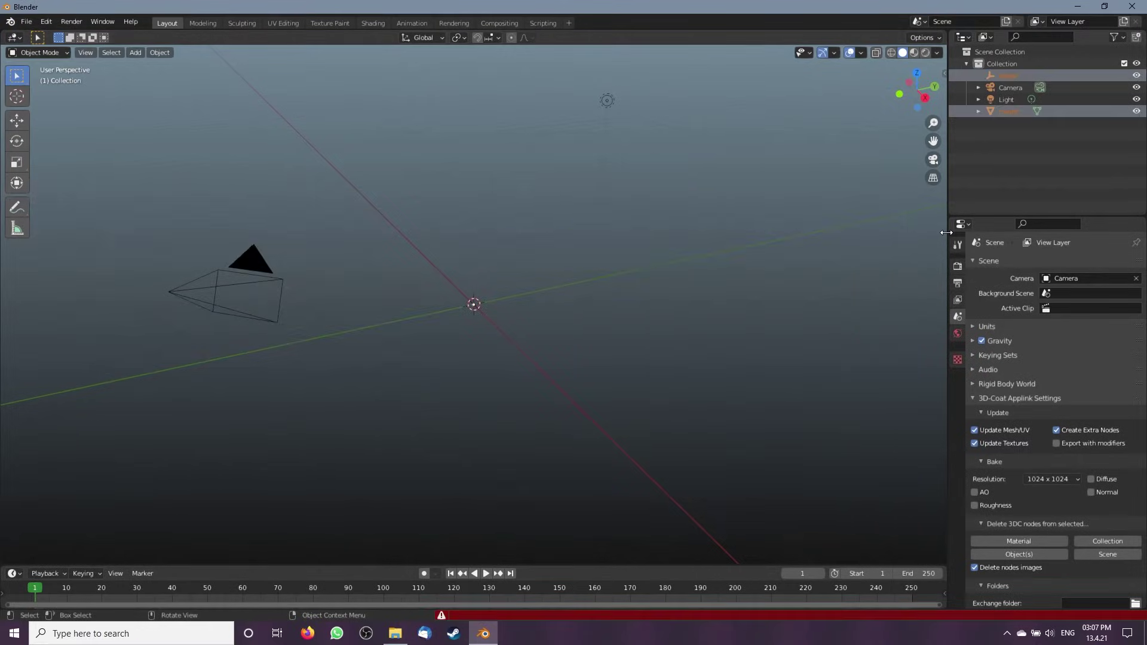
Scale the burger up, rotate it -90° on X, and set its geometry to the origin
key(s)
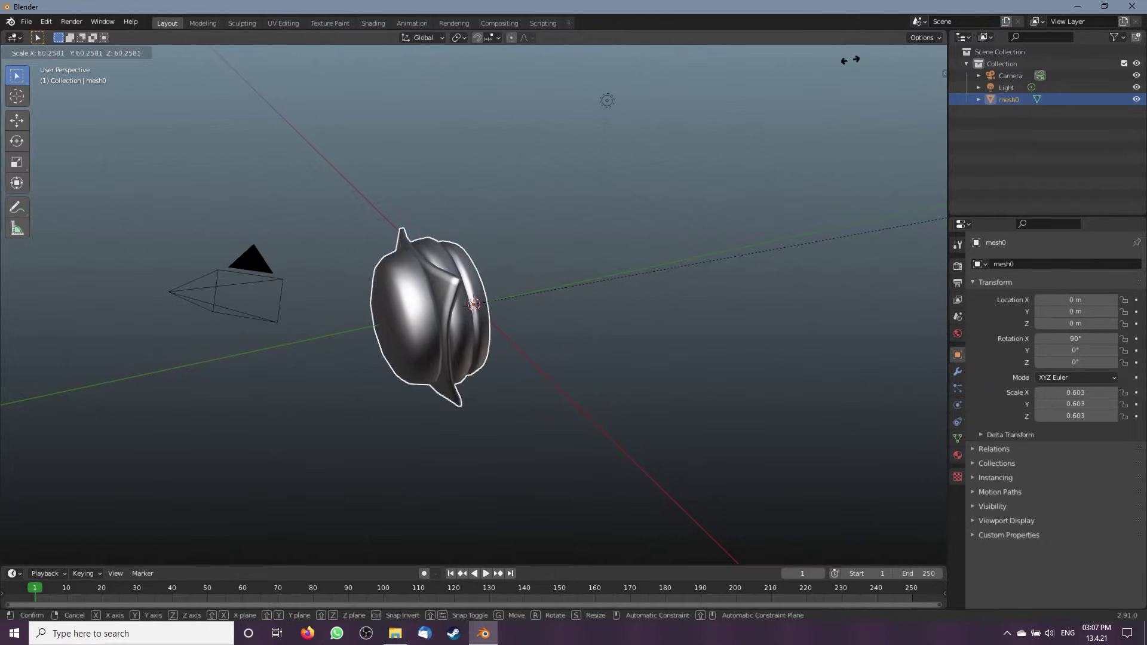
click(636, 515)
text(rx-90)
key(Return)
click(160, 53)
mouse_move(208, 65)
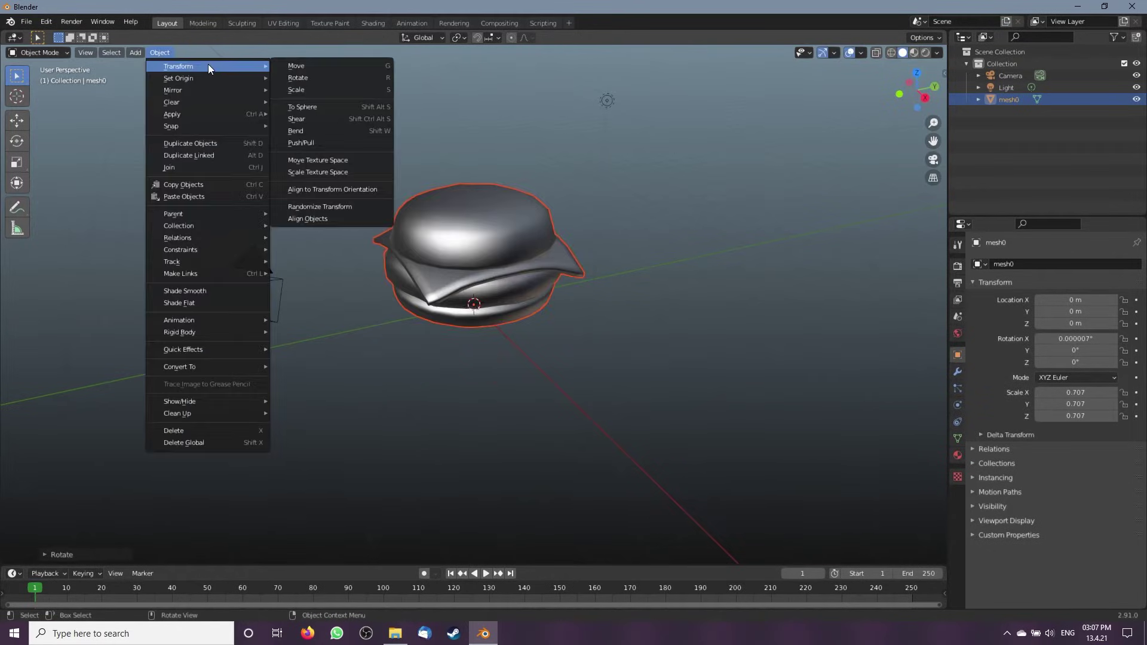
mouse_move(242, 75)
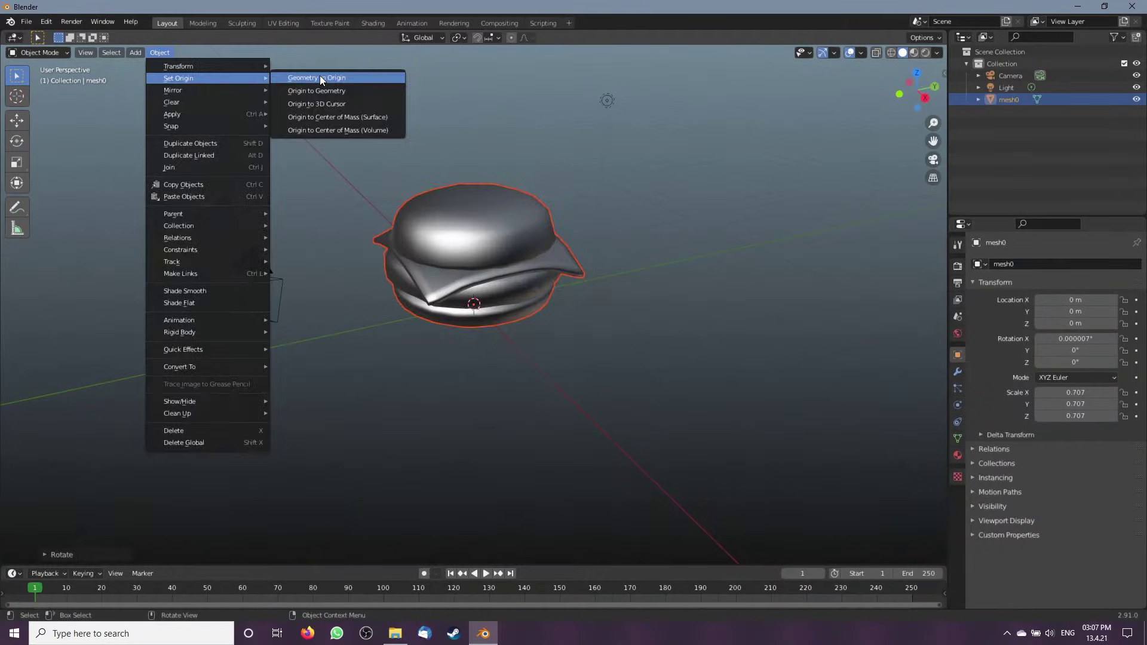
click(571, 113)
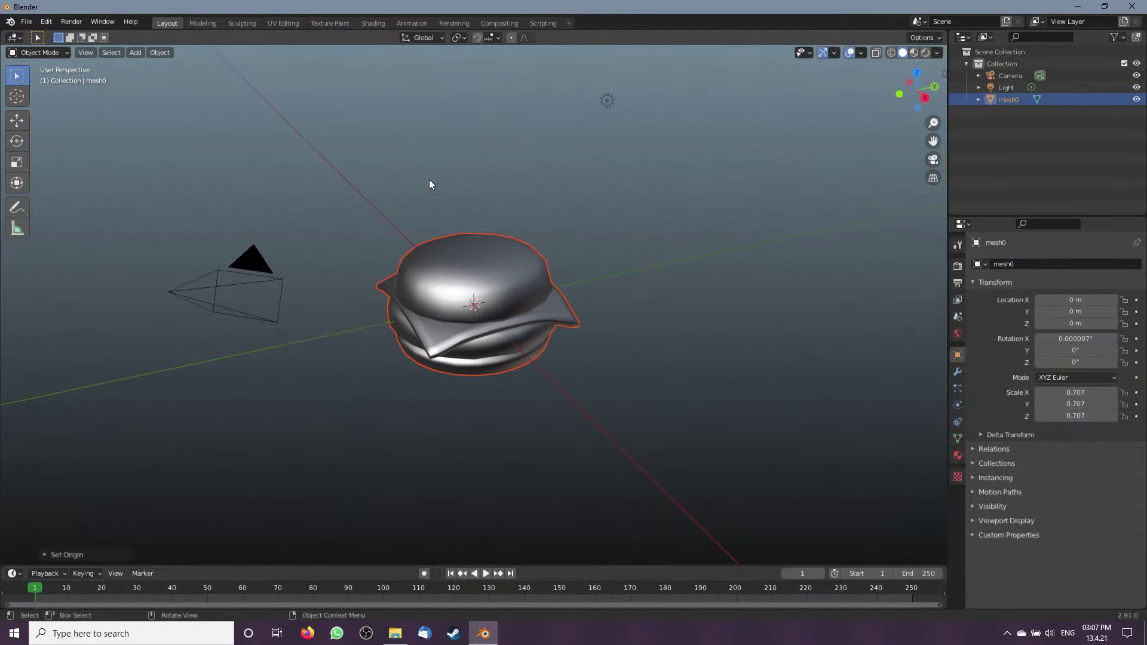
click(957, 456)
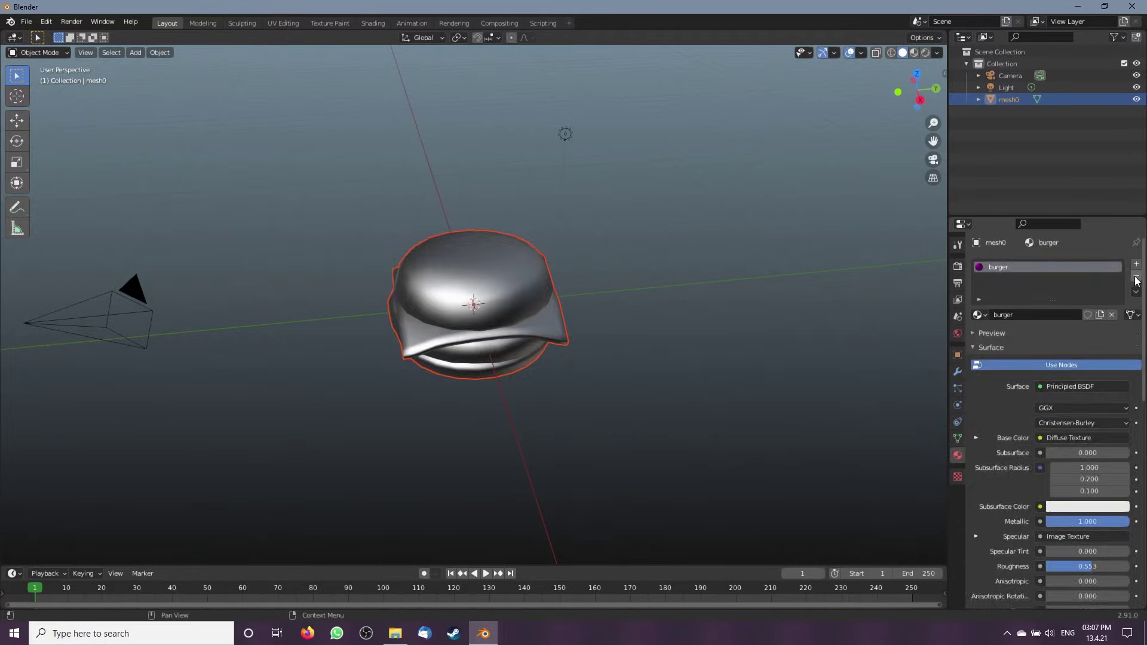
Replace the burger's material with a new material named 'borger'
click(1104, 360)
click(553, 546)
click(1023, 263)
text(borger)
key(Return)
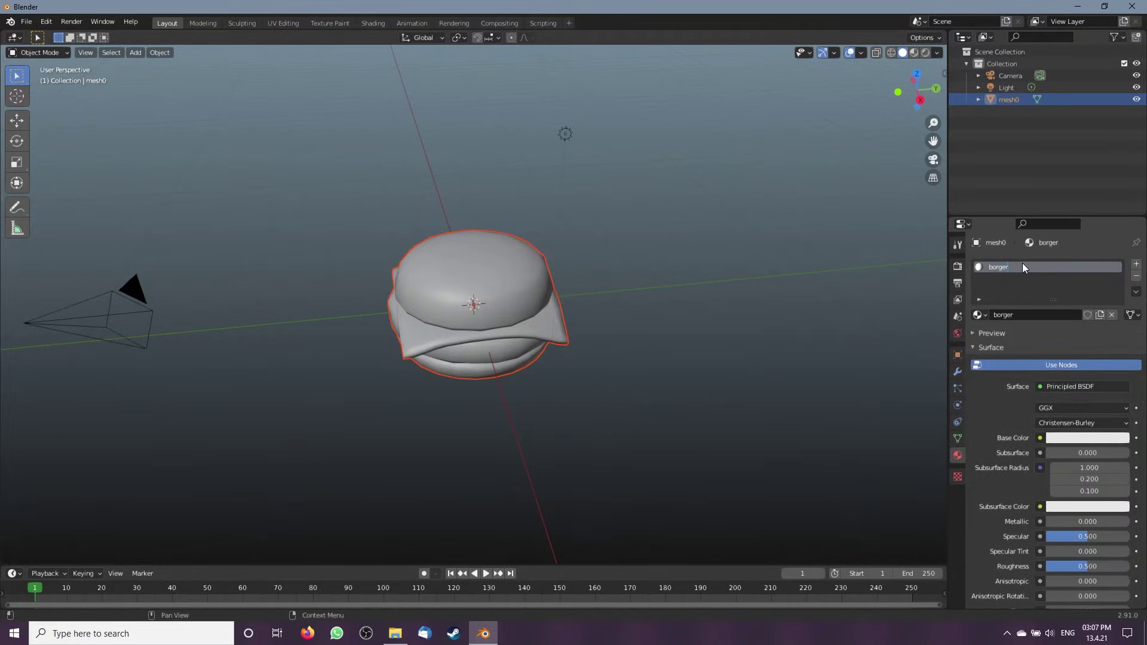
Convert the burger mesh's triangles to quads in Edit Mode, then return to Object Mode
middle_drag(375, 225, 817, 220)
scroll(623, 302, up, 5)
key(Tab)
scroll(622, 303, down, 5)
middle_drag(623, 302, 557, 273)
right_click(556, 274)
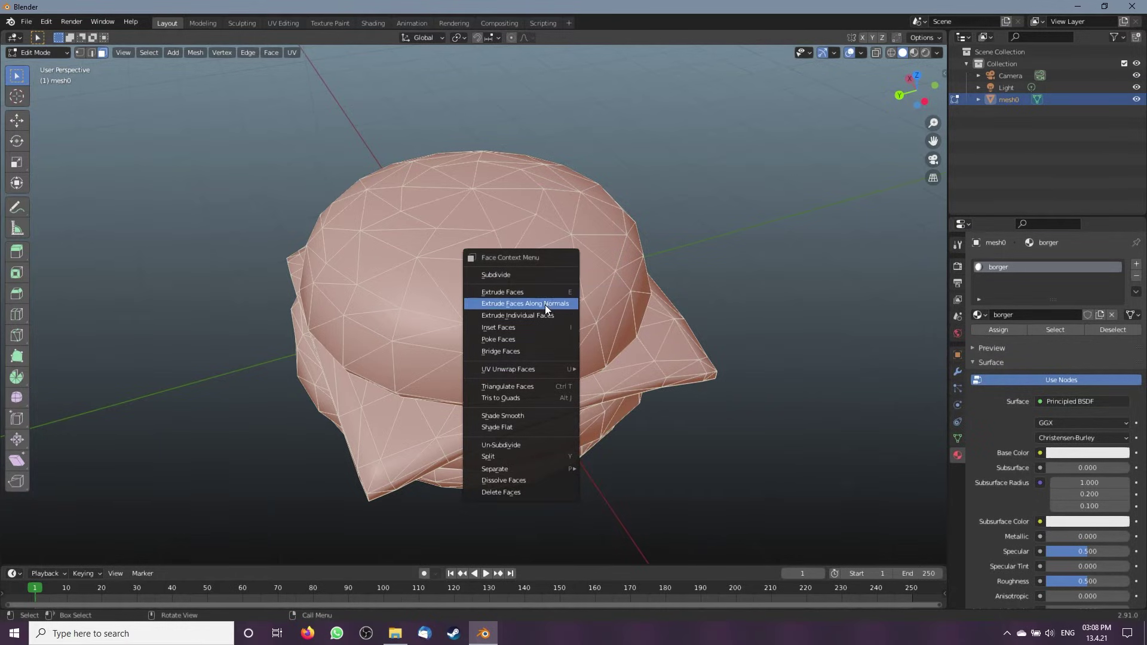
click(518, 397)
middle_drag(682, 297, 657, 281)
key(Tab)
Switch the render engine to Cycles and preview the burger rendered through the camera
scroll(518, 319, down, 4)
scroll(518, 321, up, 4)
click(958, 266)
click(1066, 264)
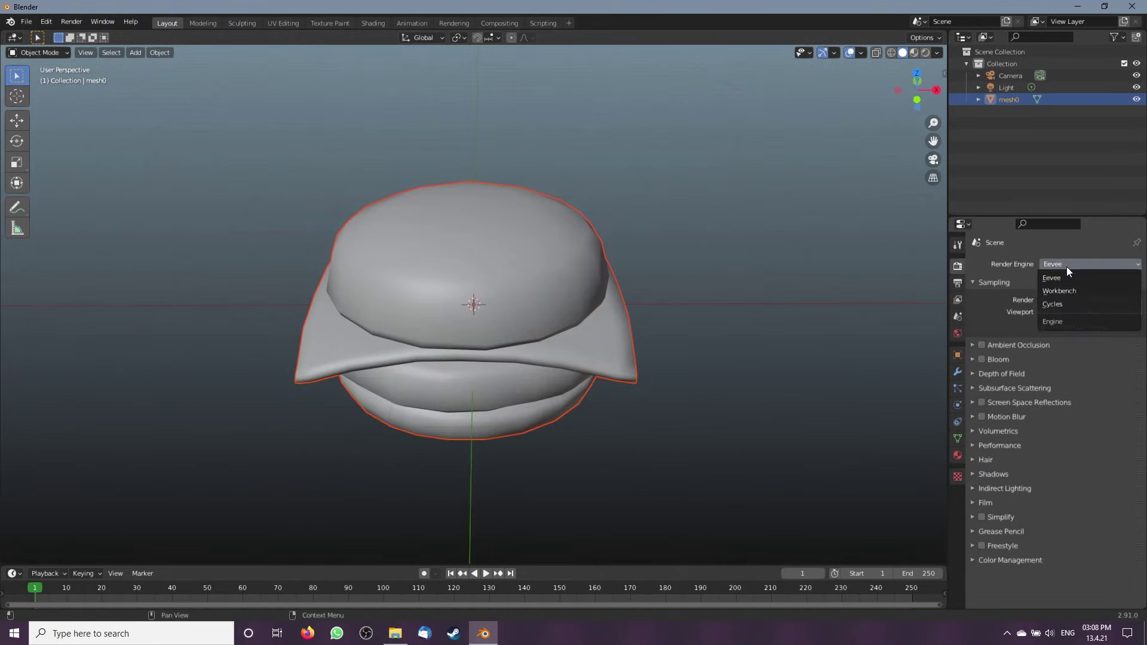
click(1053, 304)
key(z)
mouse_move(463, 120)
middle_down()
mouse_move(536, 153)
mouse_move(403, 159)
middle_up()
key(KP_0)
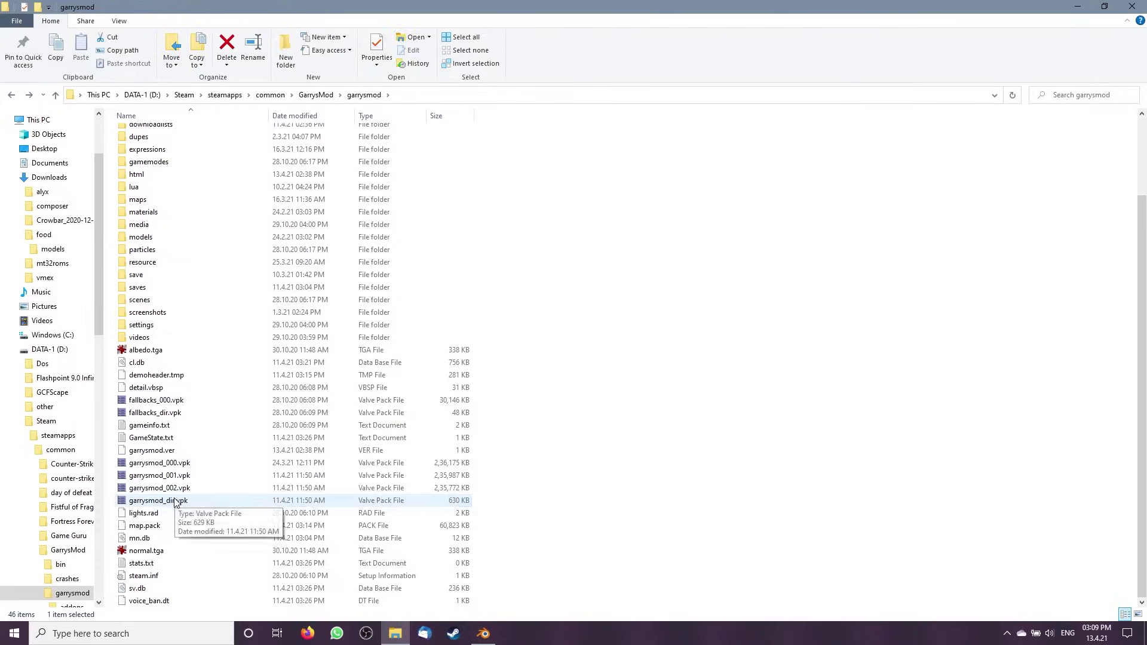
Reopen garrysmod_dir.vpk from the garrysmod folder in GCFScape
double_click(176, 500)
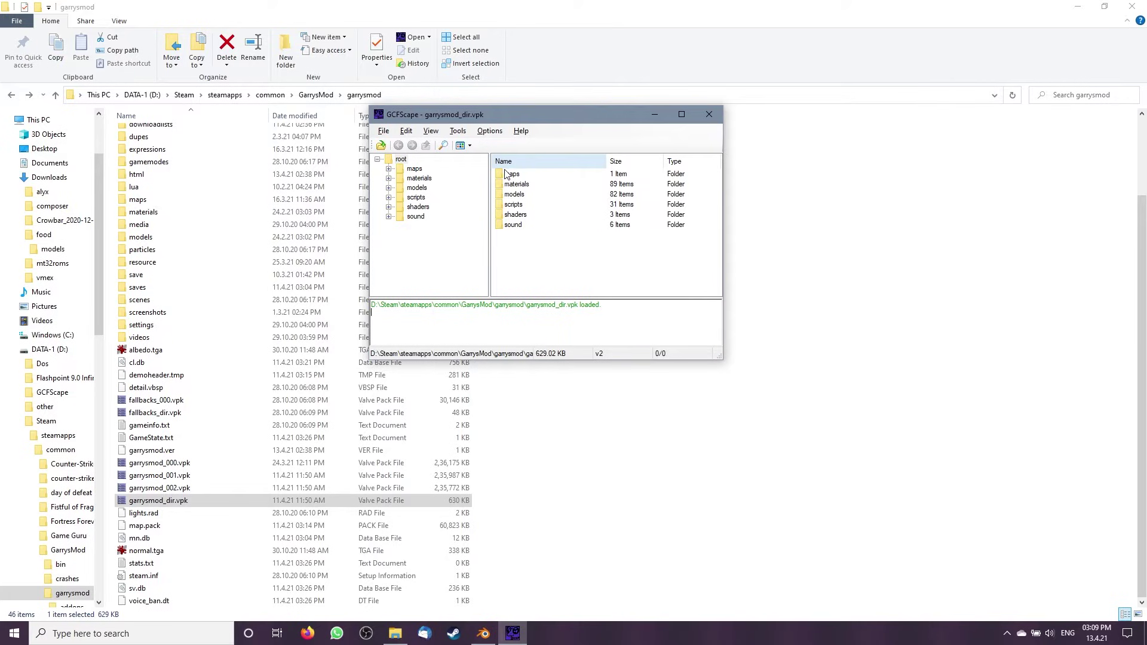
Browse to materials > models > food and extract the burger and hotdog textures to Downloads\food\textures
double_click(517, 185)
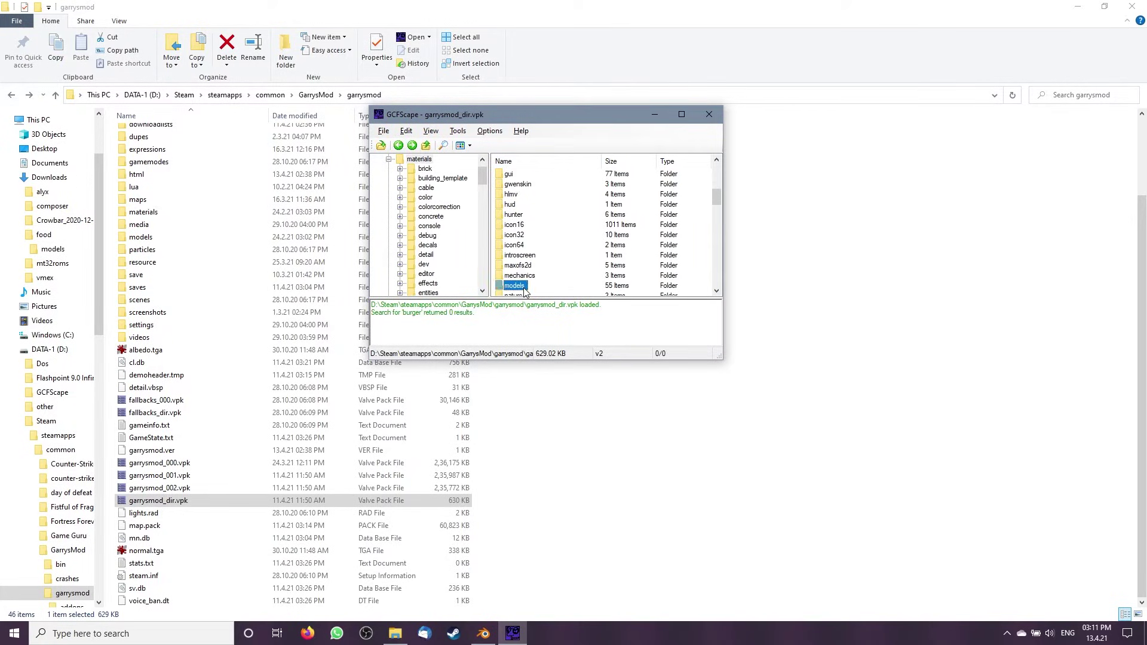
double_click(523, 289)
scroll(513, 271, down, 1)
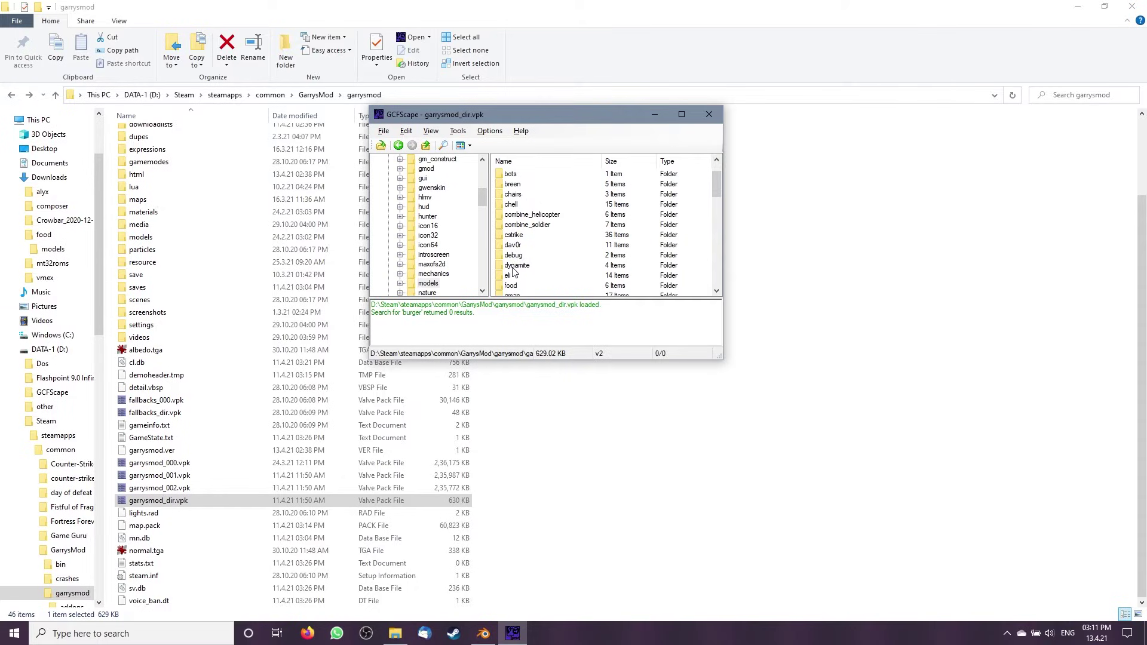
double_click(513, 286)
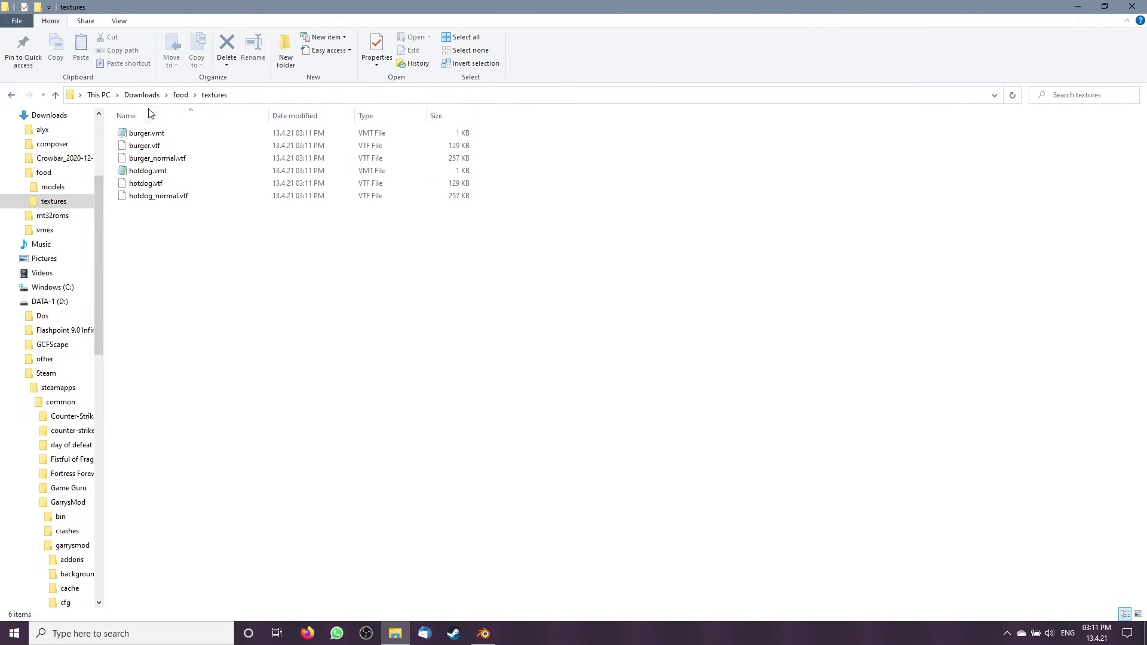
double_click(229, 166)
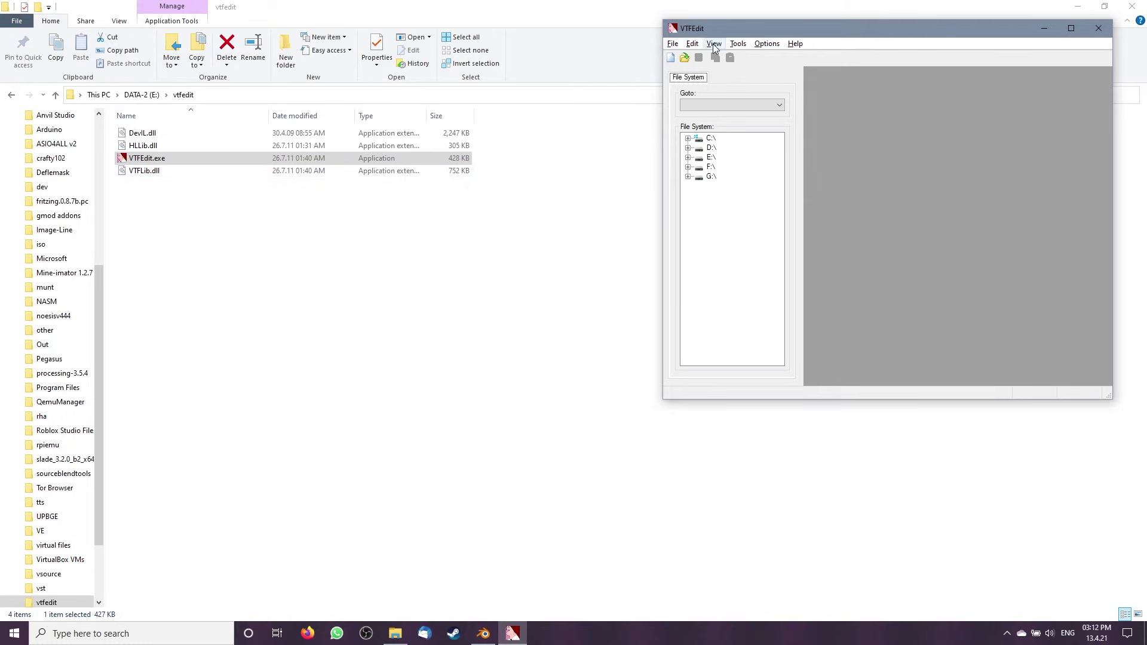
Open burger.vtf in VTFEdit and export it with PNG as the file type
click(673, 44)
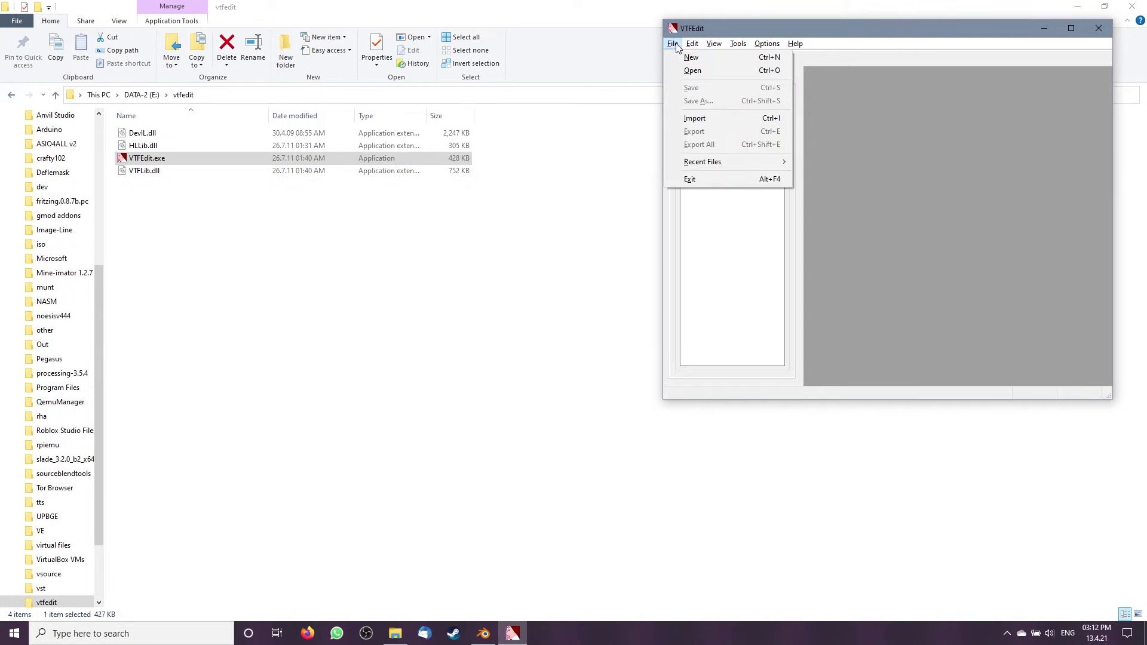
click(693, 70)
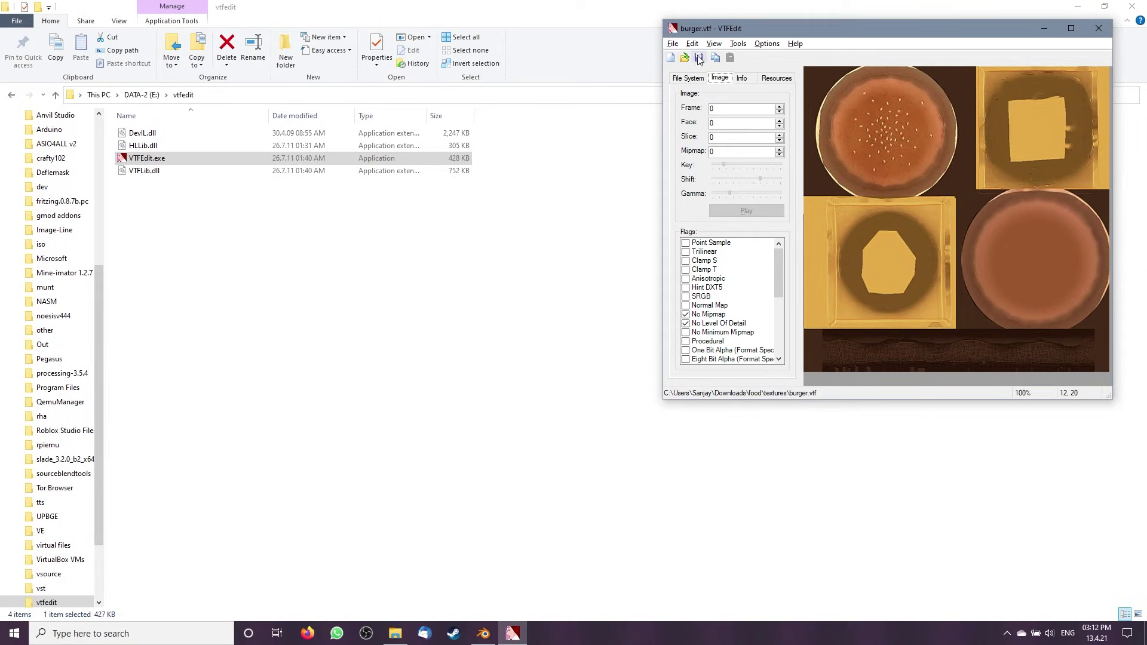
click(672, 46)
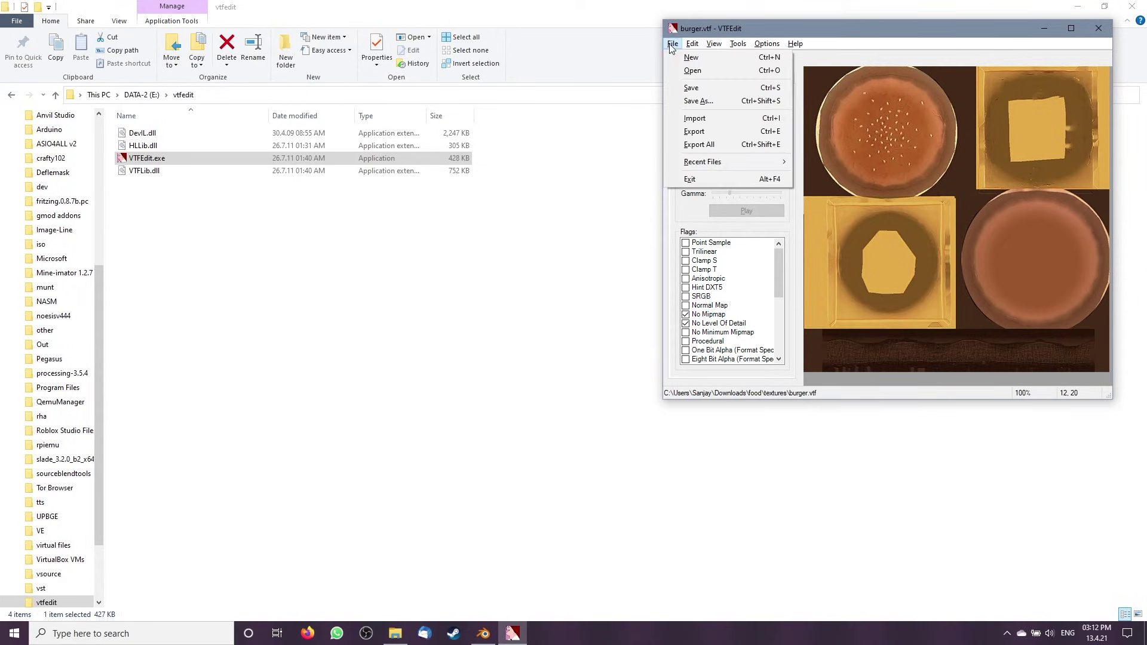
click(694, 132)
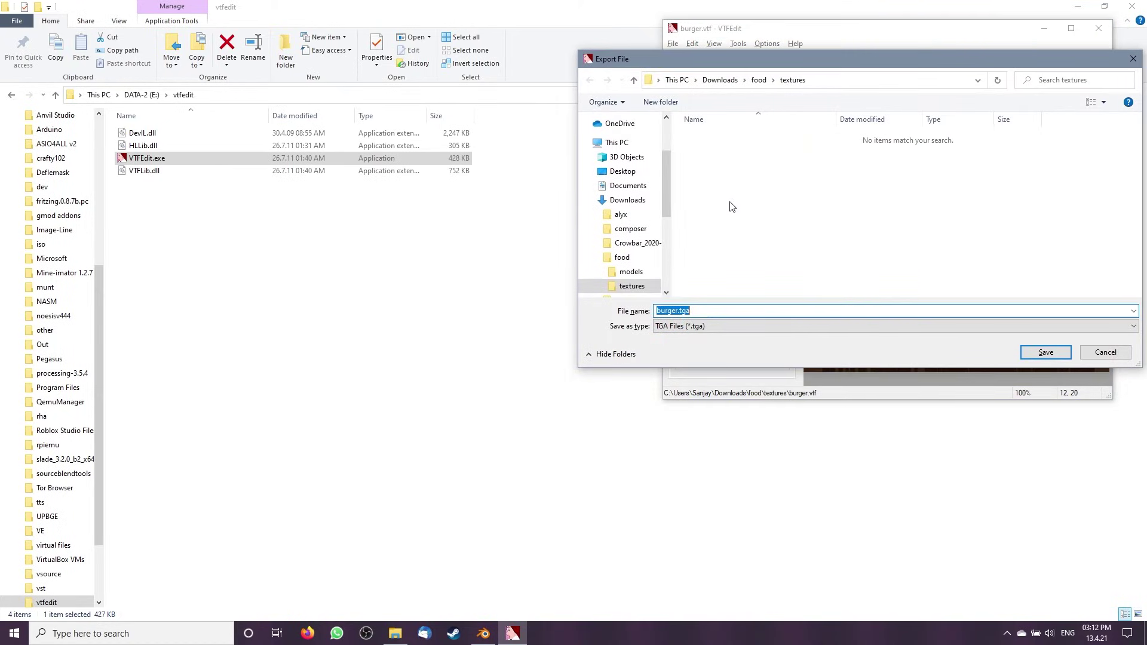
click(704, 329)
click(700, 356)
Save the export as burger.png in Downloads\food\textures
scroll(620, 206, up, 2)
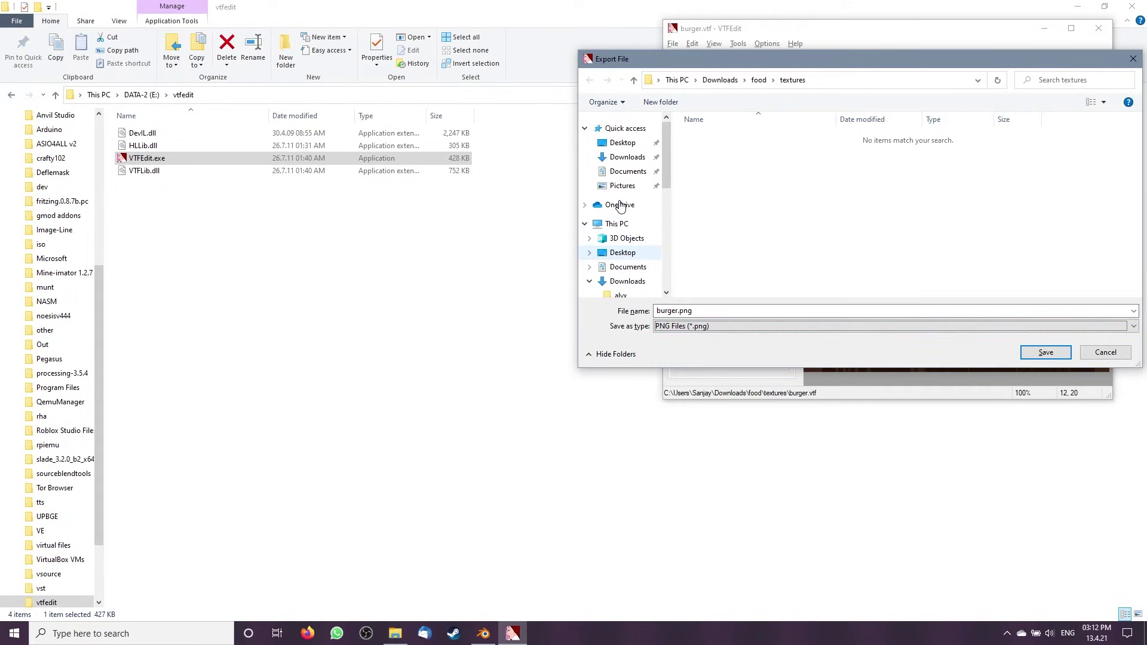
click(627, 156)
click(718, 158)
double_click(718, 157)
double_click(721, 149)
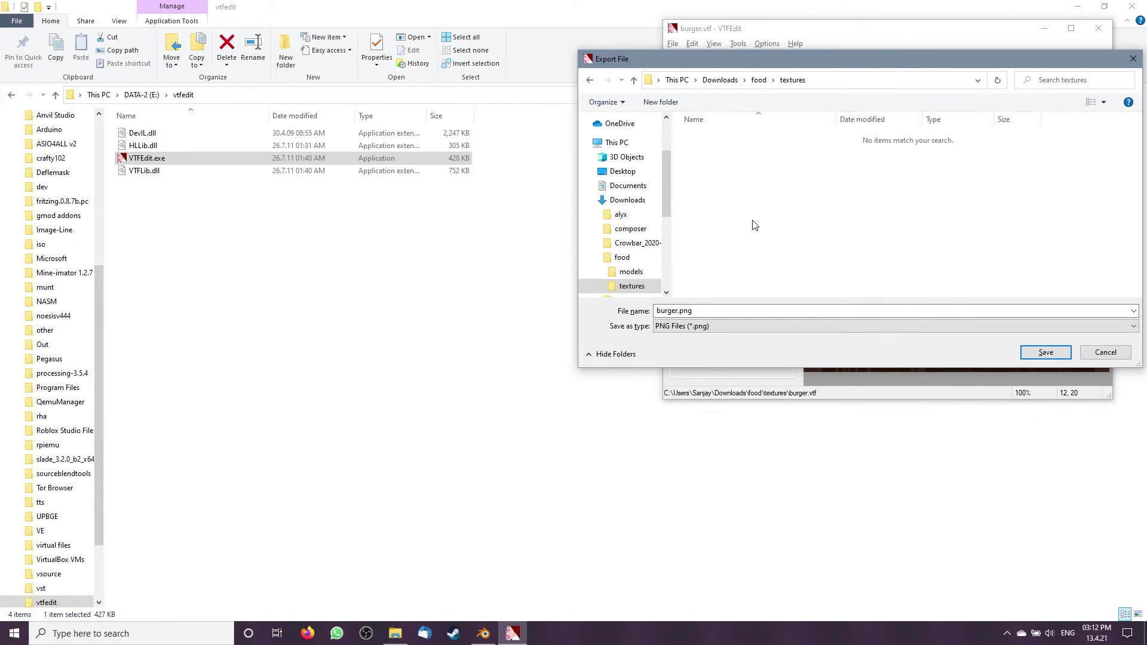
click(1045, 352)
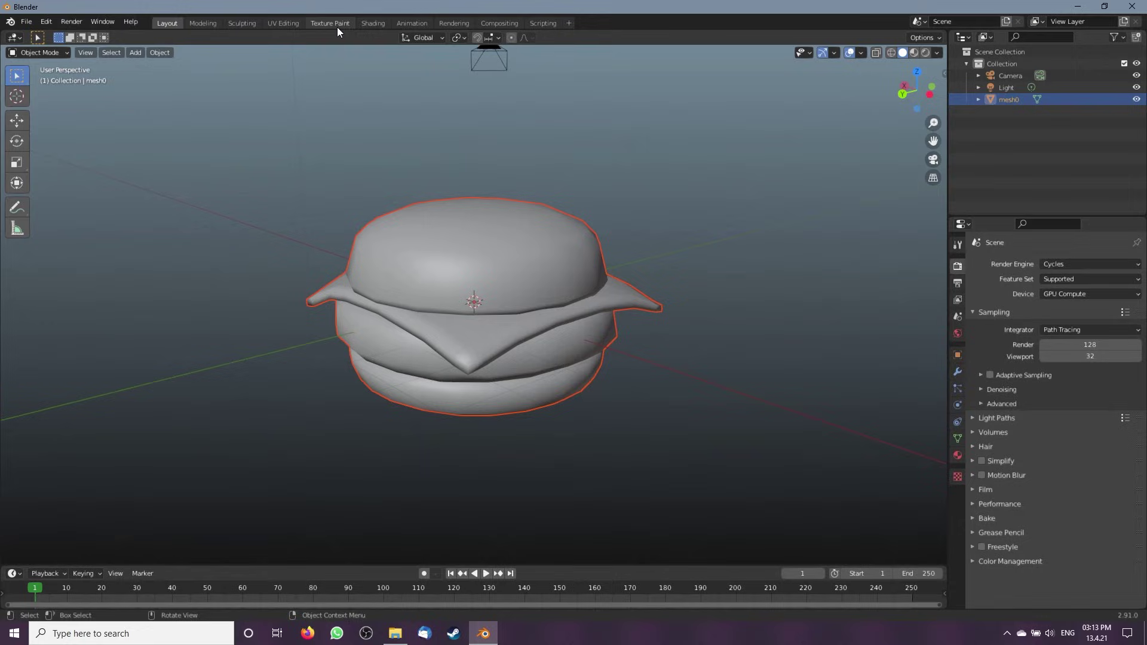
In the Shading workspace, add an Image Texture node to the borger material
click(382, 27)
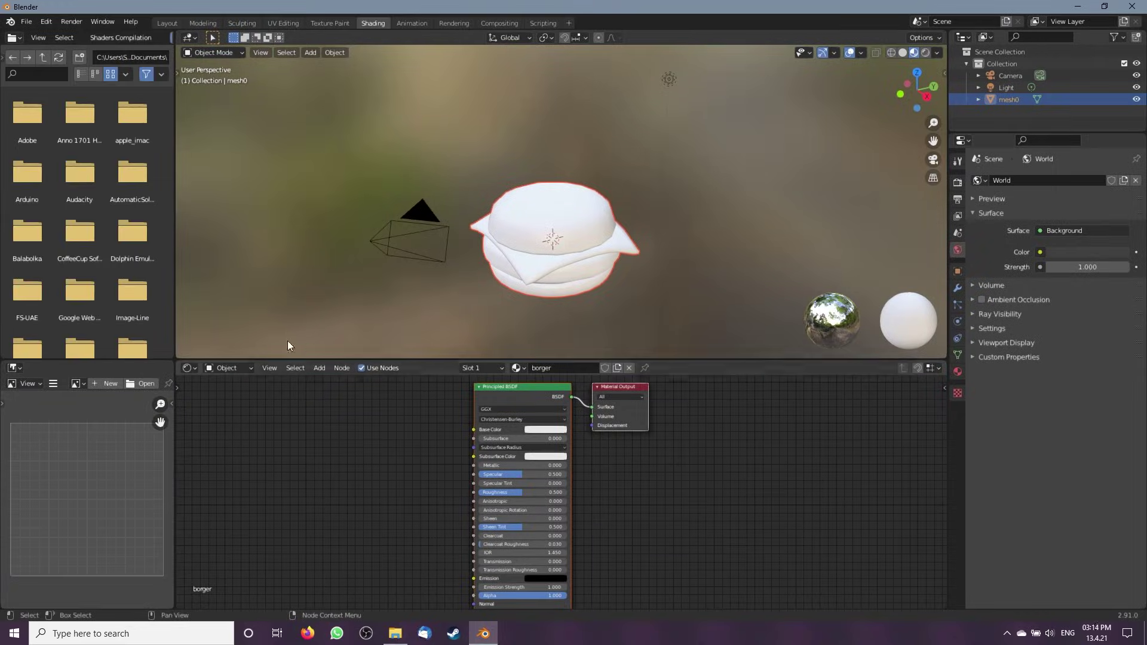
click(318, 368)
mouse_move(335, 436)
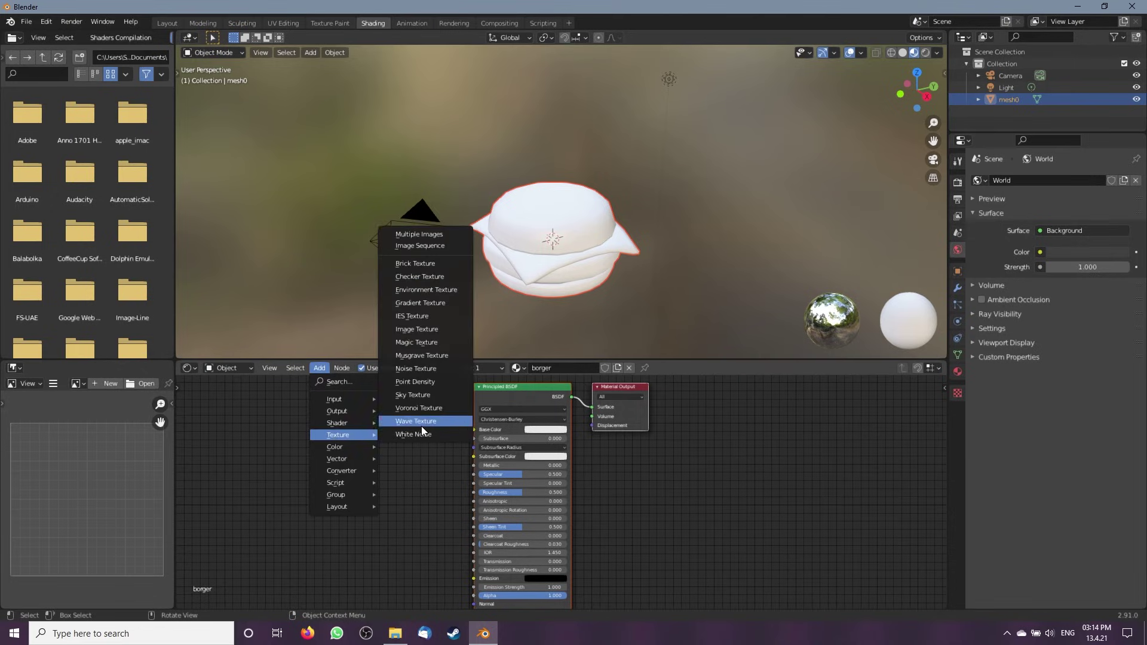
click(417, 329)
click(374, 525)
Connect the texture's Color to Base Color and browse food\textures for its image
drag(423, 504, 461, 508)
drag(471, 438, 478, 429)
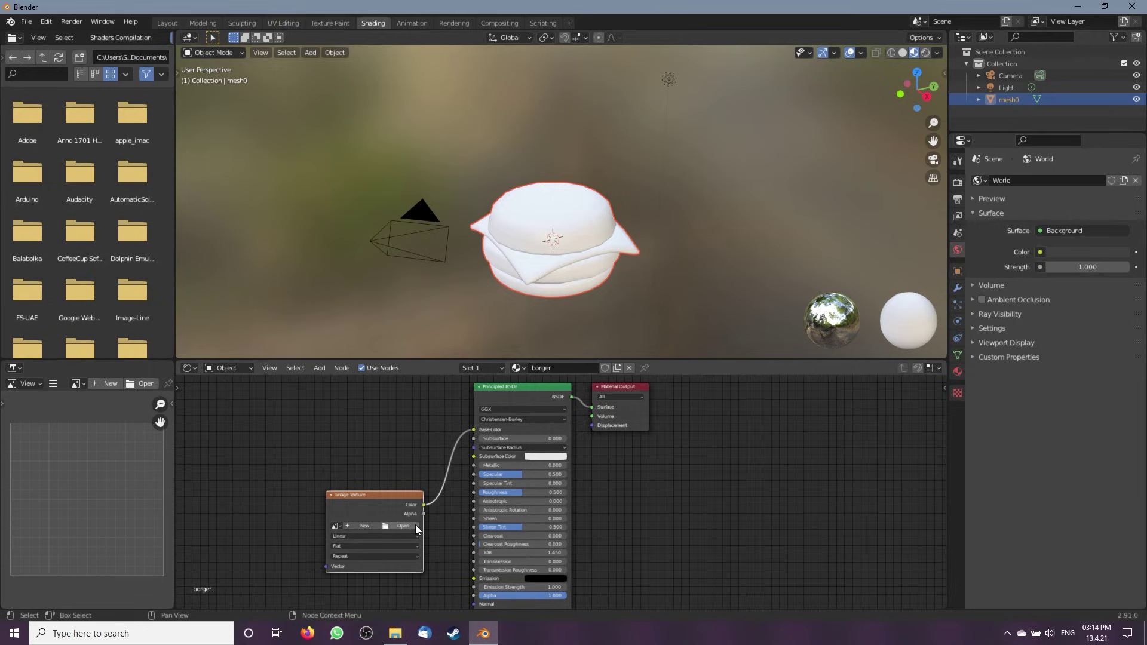
click(415, 527)
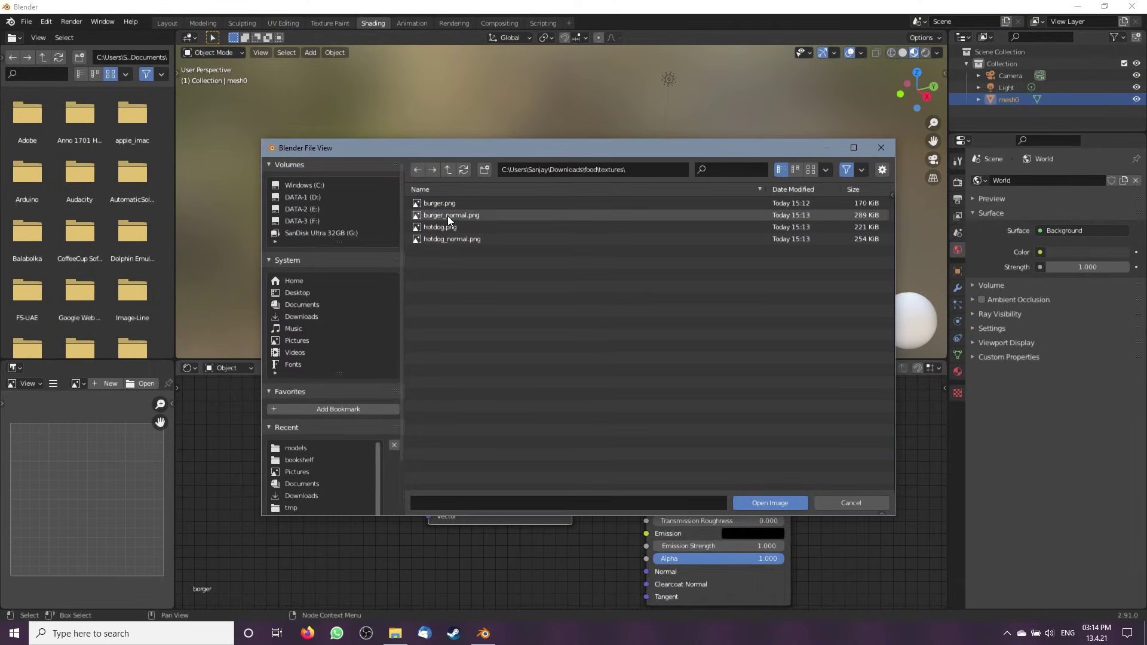